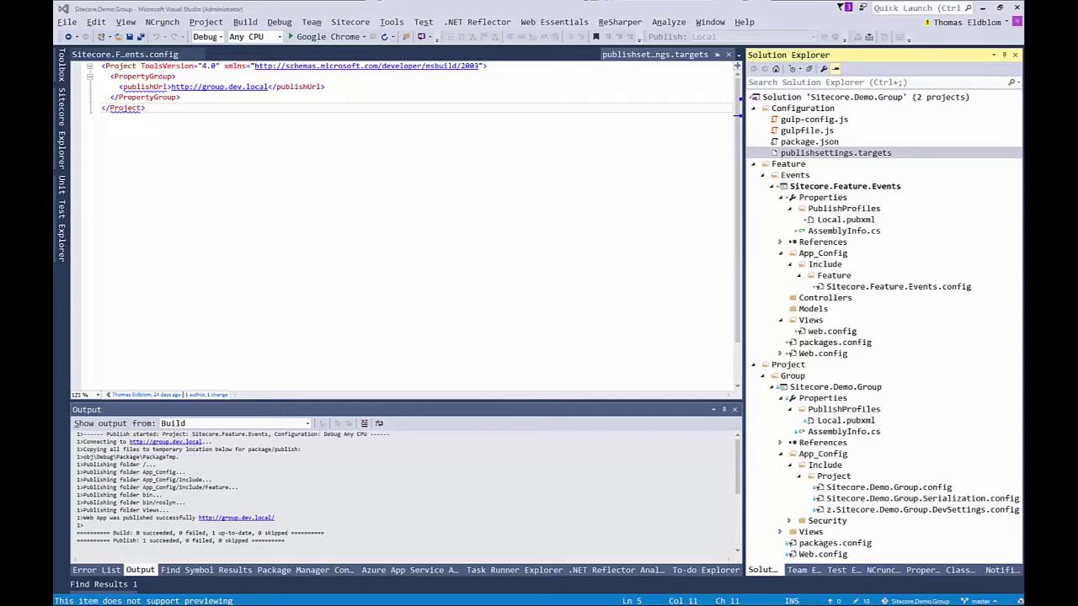
Switch from Visual Studio to the browser showing the generator-habitat README
{"action": "key", "text": "alt+Tab"}
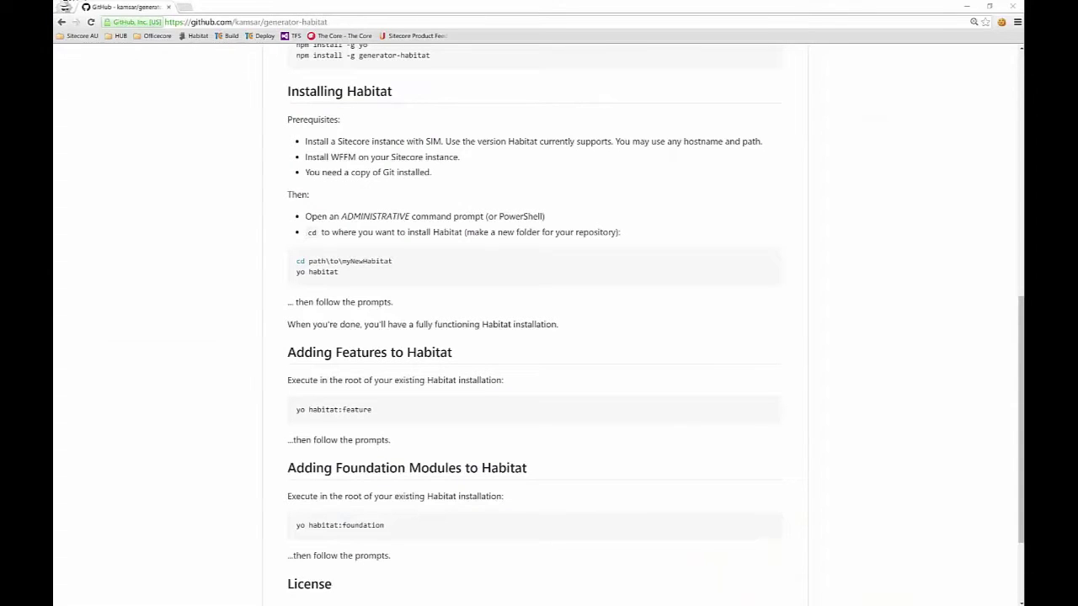
Bring up the Chrome window with the habitat.dev.local Sitecore login page
{"action": "key", "text": "alt+Tab"}
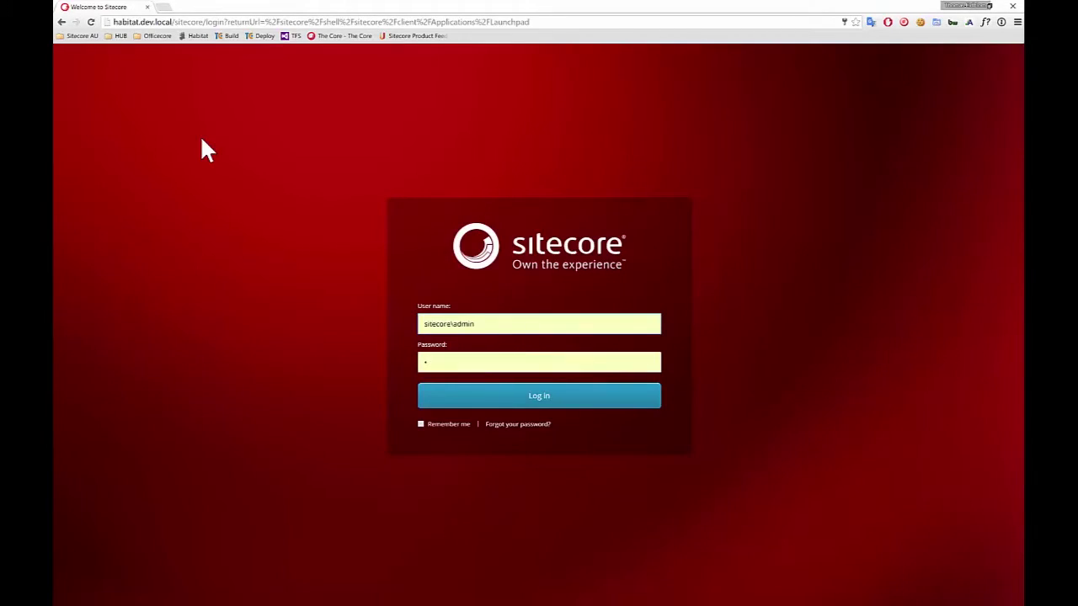
Log in to Sitecore as admin and launch the Content Editor from the Launchpad
{"action": "left_click", "coordinate": [483, 405]}
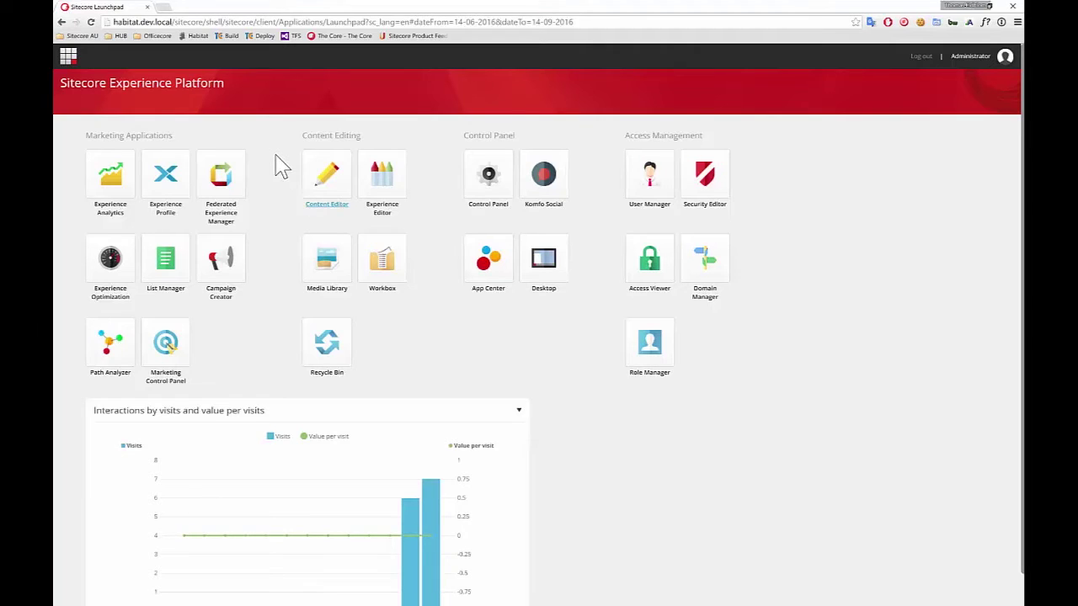
{"action": "left_click", "coordinate": [328, 179]}
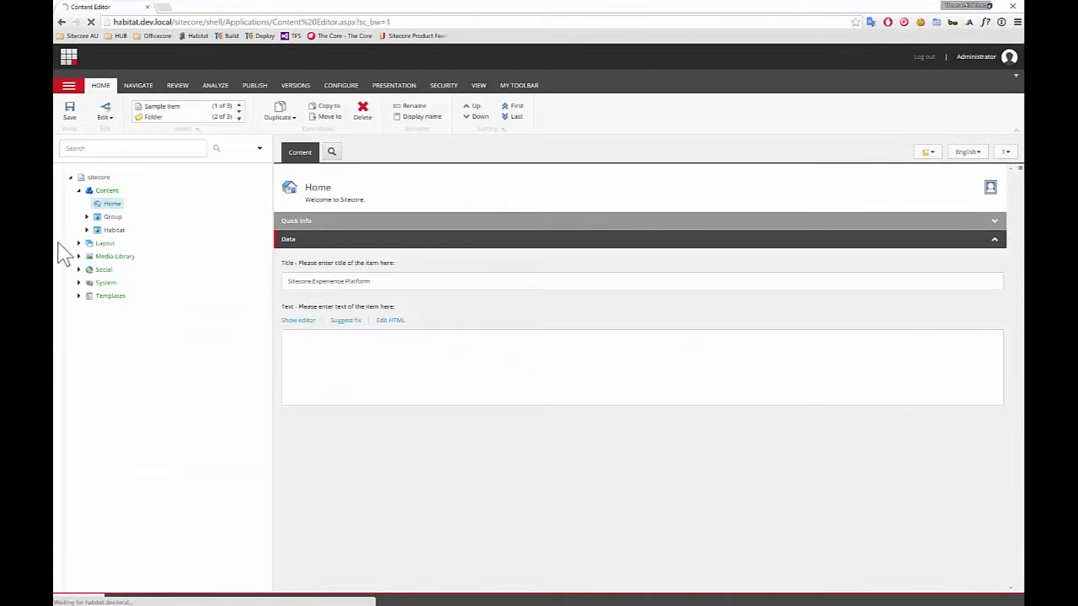
Insert a template folder named 'Events' under Templates > Feature, then collapse Templates
{"action": "left_click", "coordinate": [78, 296]}
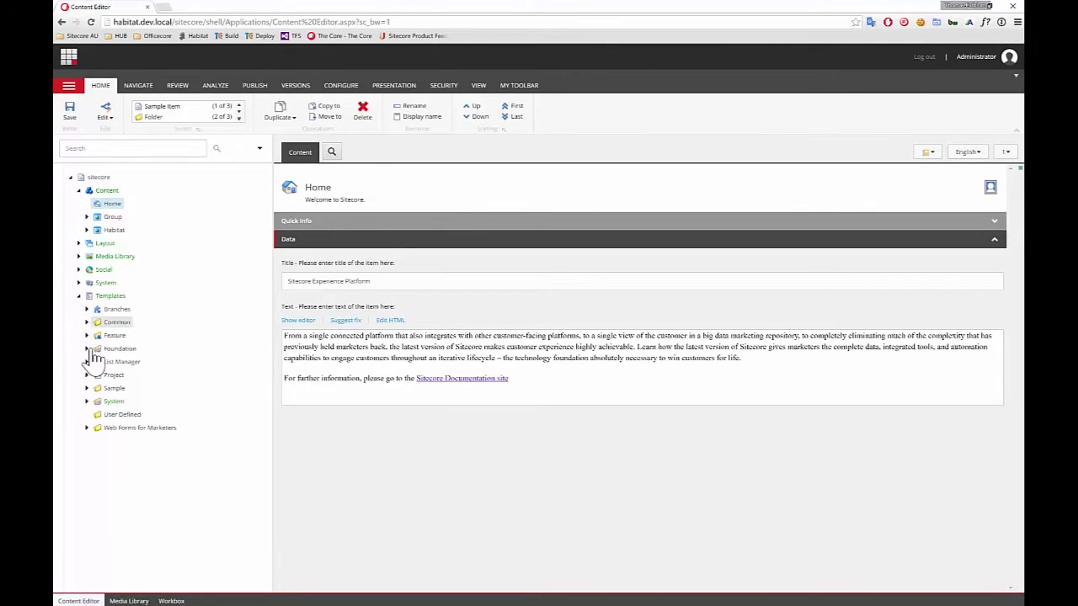
{"action": "left_click", "coordinate": [86, 335]}
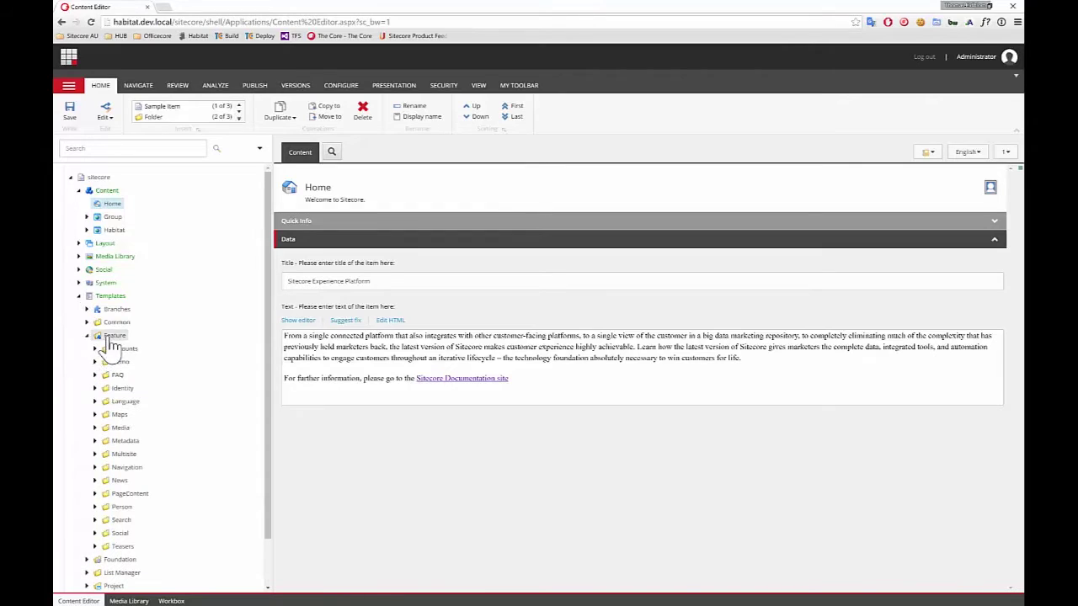
{"action": "right_click", "coordinate": [115, 337]}
{"action": "mouse_move", "coordinate": [142, 341]}
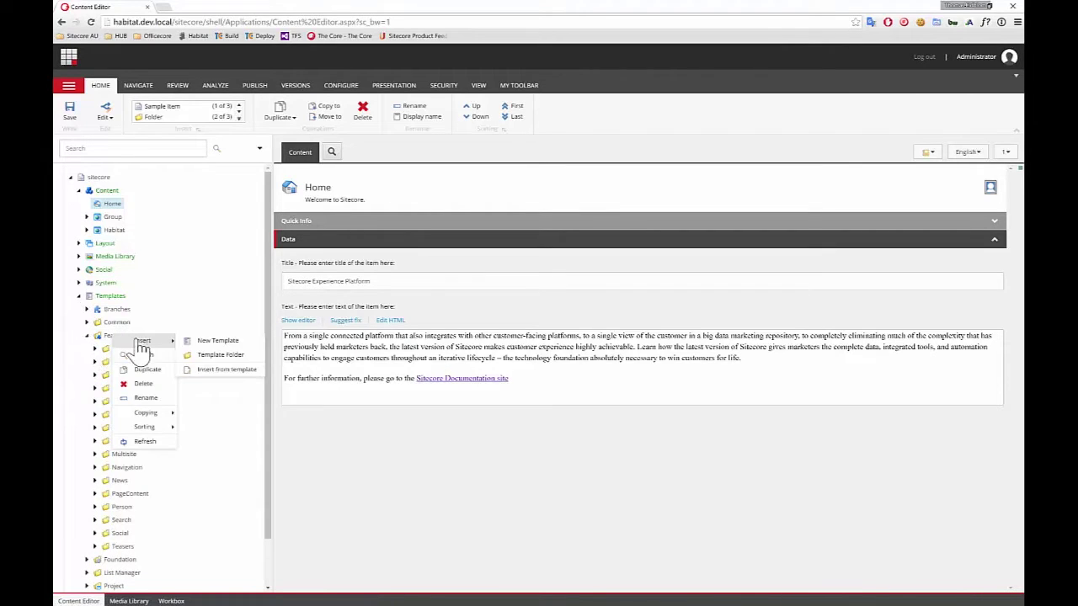
{"action": "left_click", "coordinate": [218, 355]}
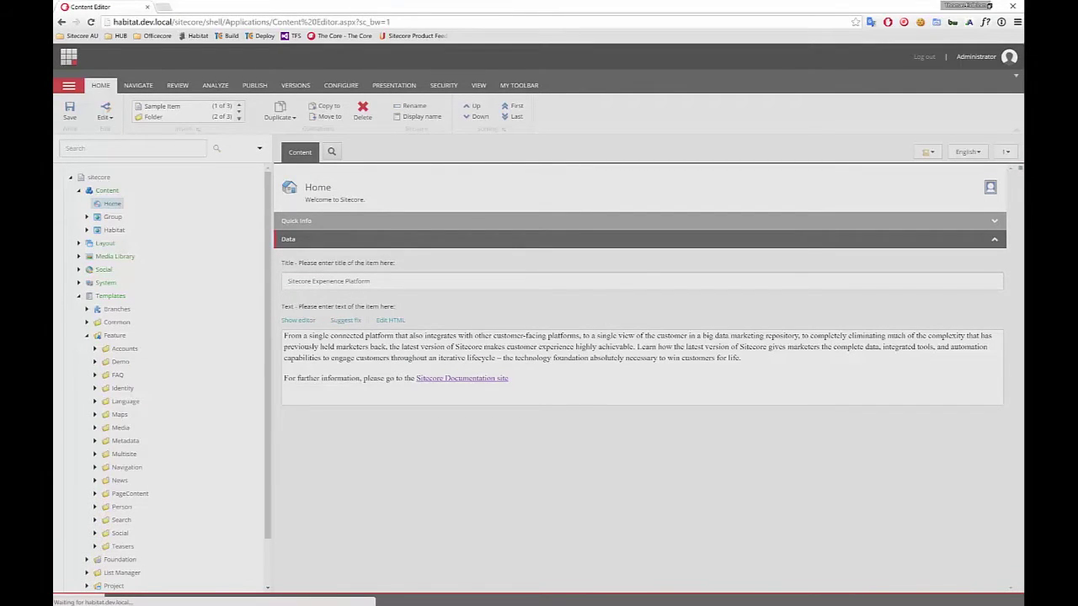
{"action": "type", "text": "Events"}
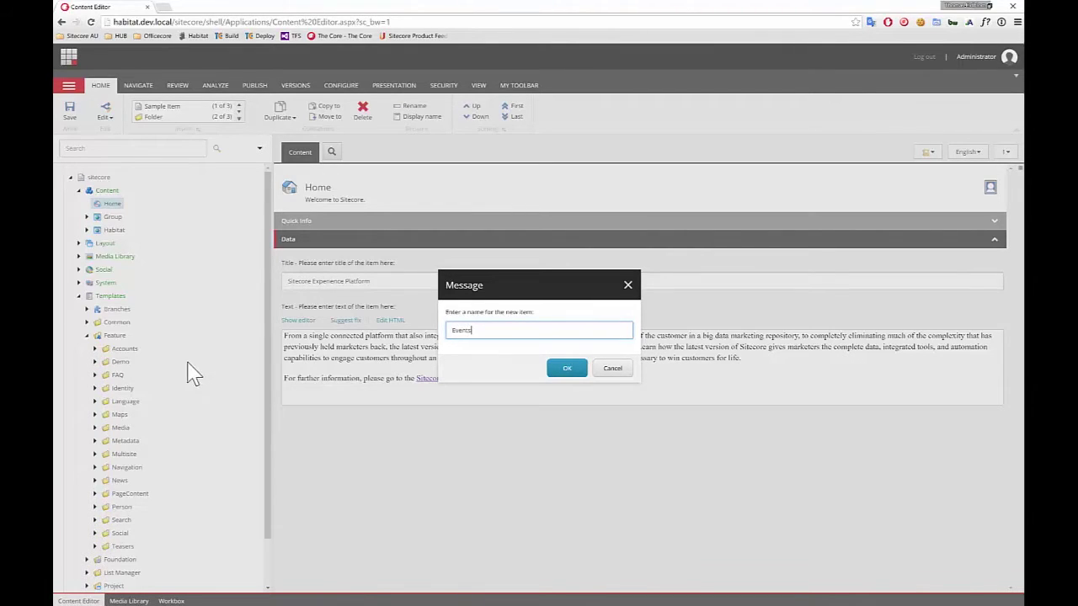
{"action": "key", "text": "Return"}
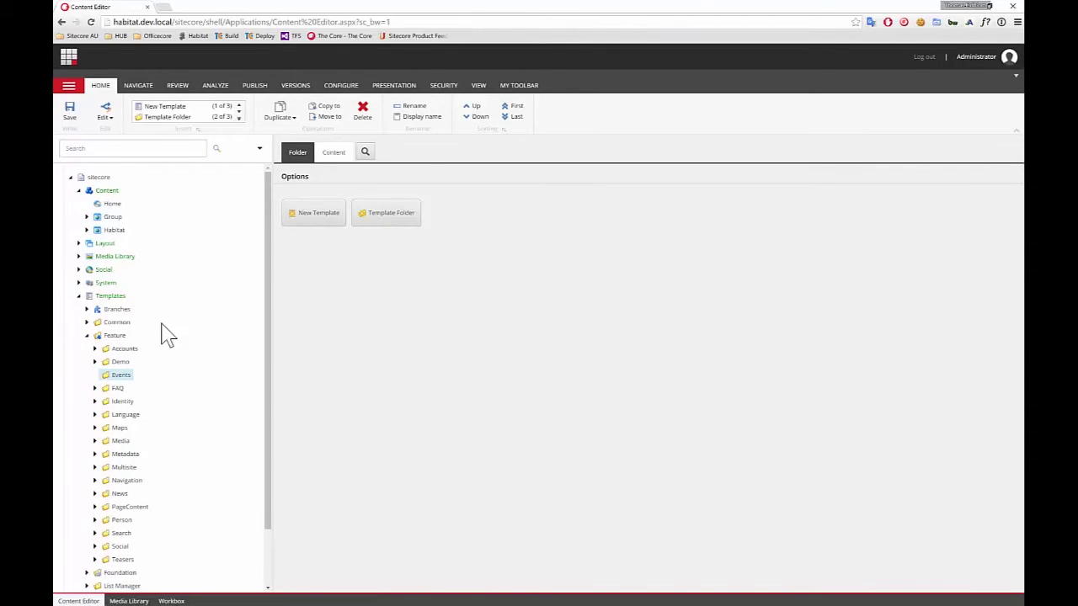
{"action": "scroll", "coordinate": [168, 345], "scroll_direction": "down", "scroll_amount": 2}
{"action": "left_click", "coordinate": [78, 229]}
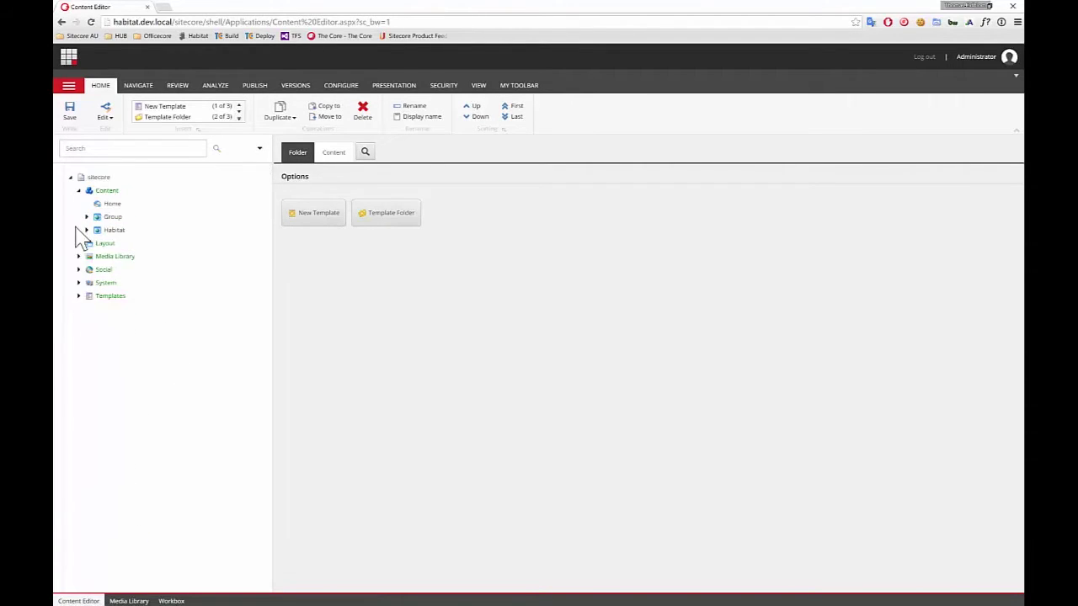
Insert an 'Events' rendering folder under Layout > Renderings > Feature, then return to Visual Studio
{"action": "left_click", "coordinate": [79, 243]}
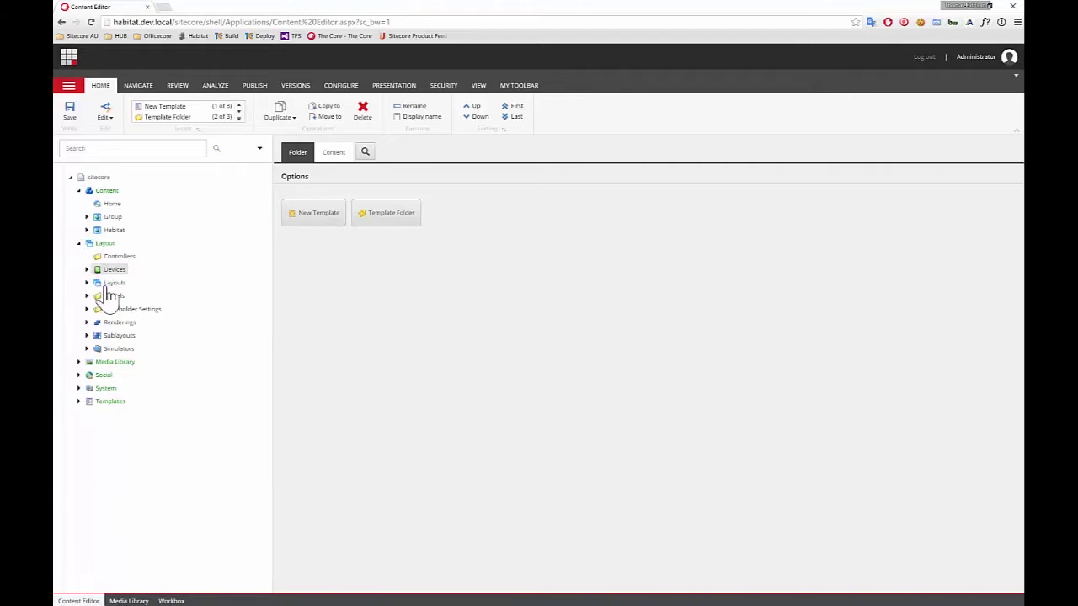
{"action": "left_click", "coordinate": [87, 322]}
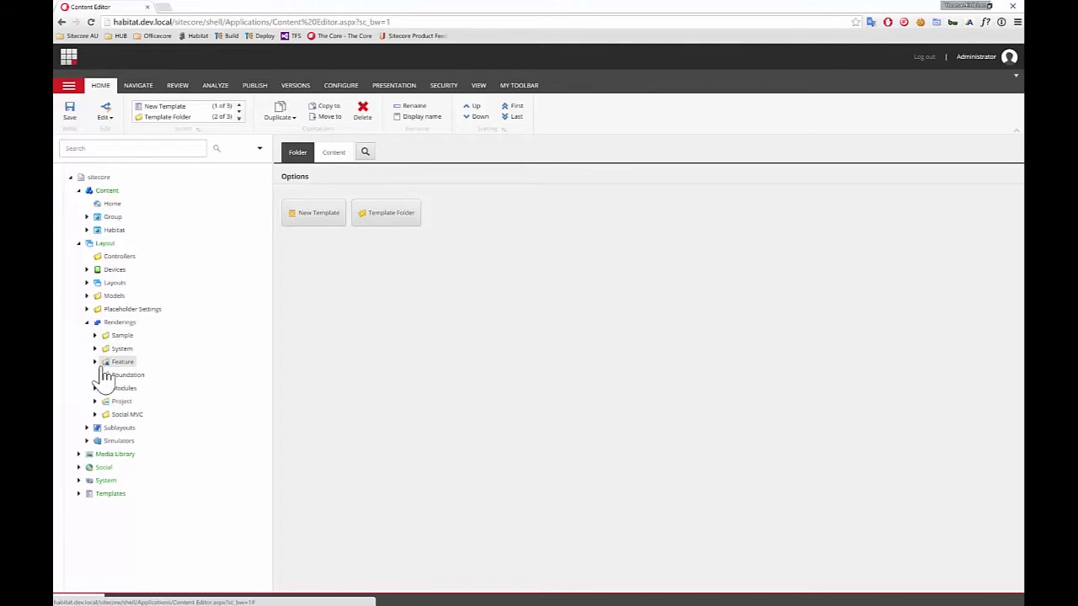
{"action": "left_click", "coordinate": [94, 361]}
{"action": "right_click", "coordinate": [123, 363]}
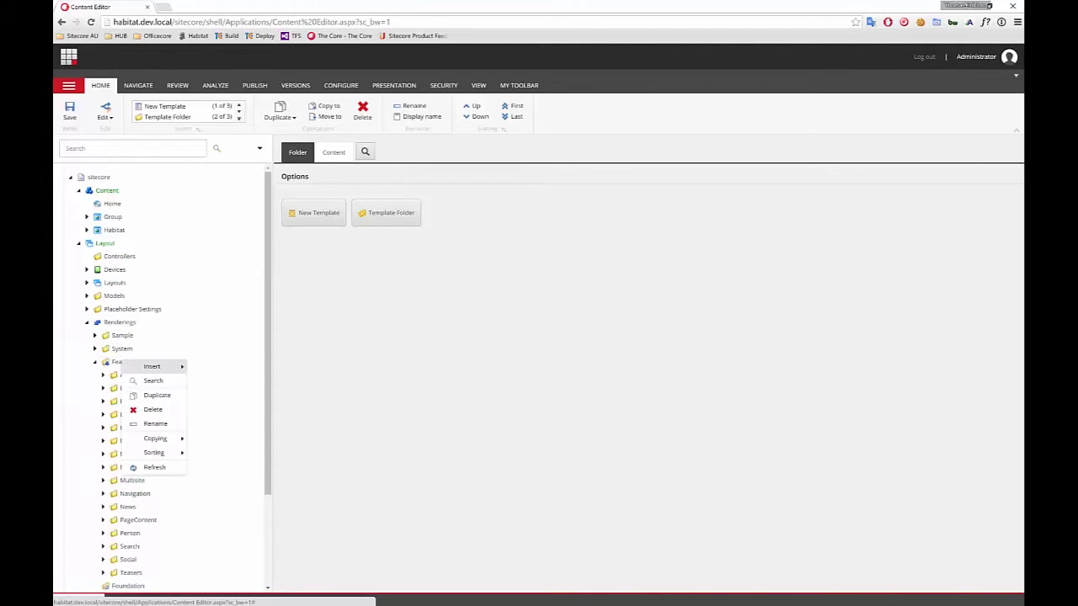
{"action": "mouse_move", "coordinate": [169, 367]}
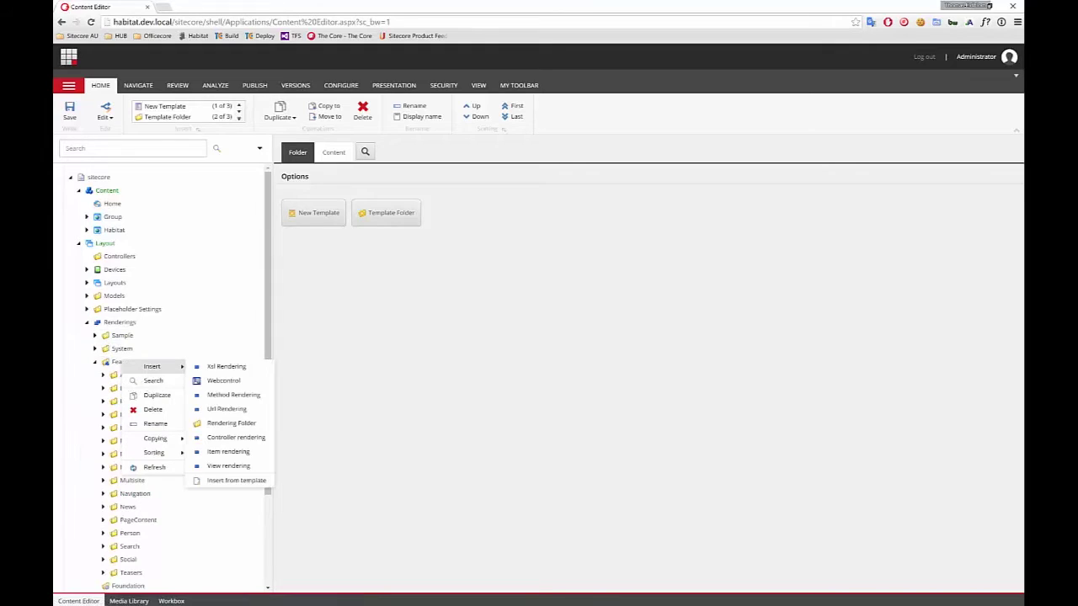
{"action": "left_click", "coordinate": [218, 423]}
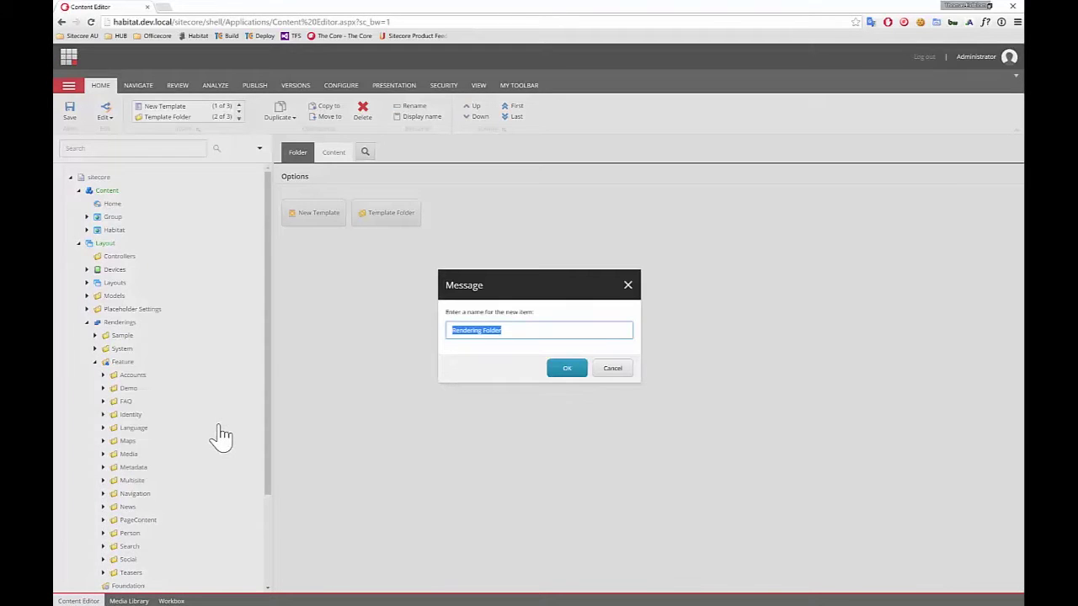
{"action": "type", "text": "Events"}
{"action": "key", "text": "Return"}
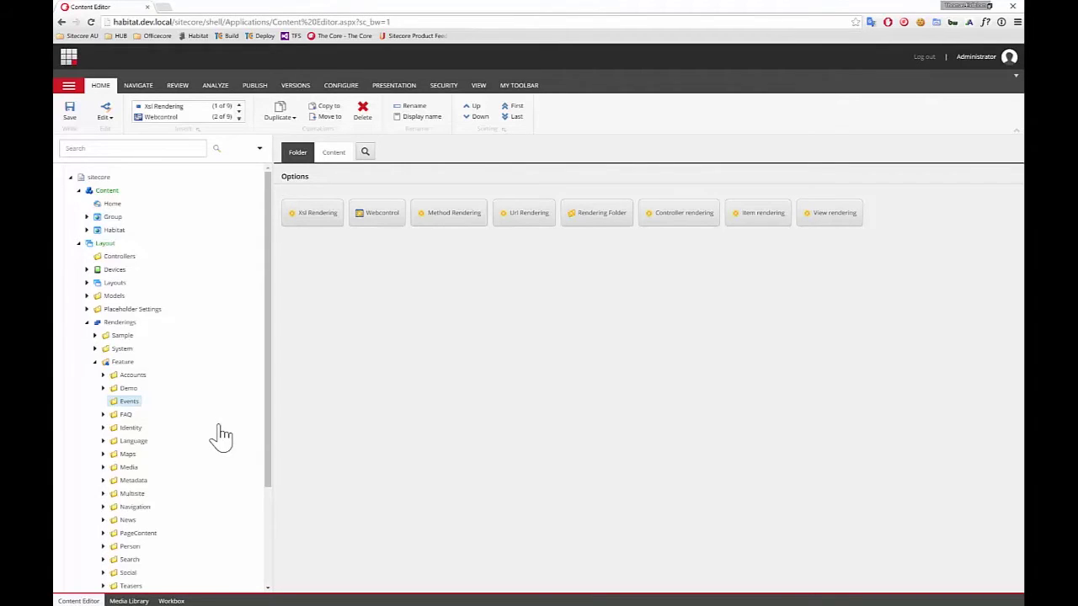
{"action": "left_click", "coordinate": [335, 162]}
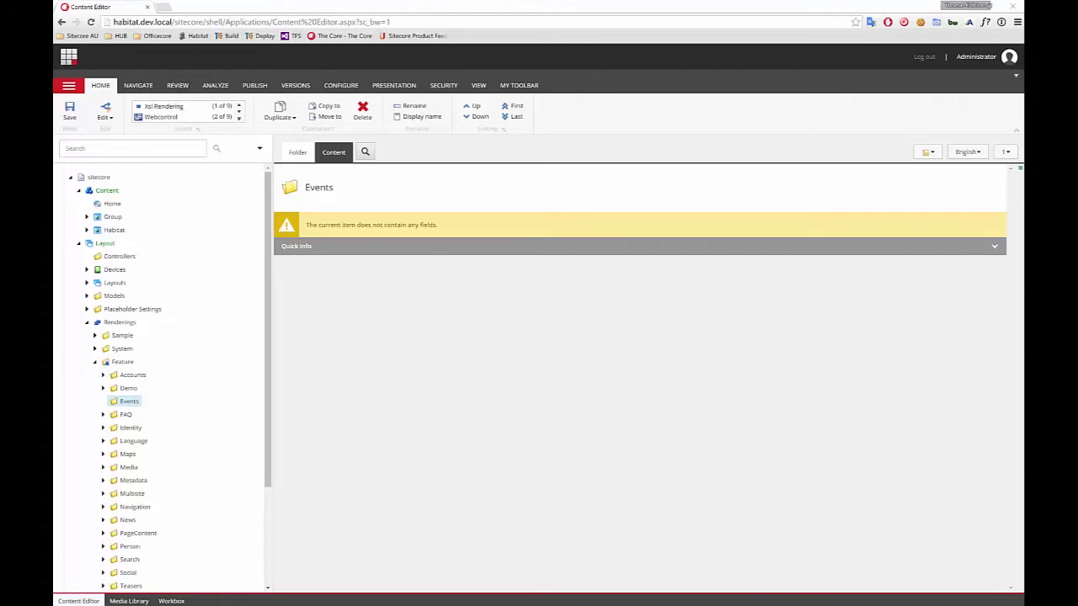
{"action": "key", "text": "alt+Tab"}
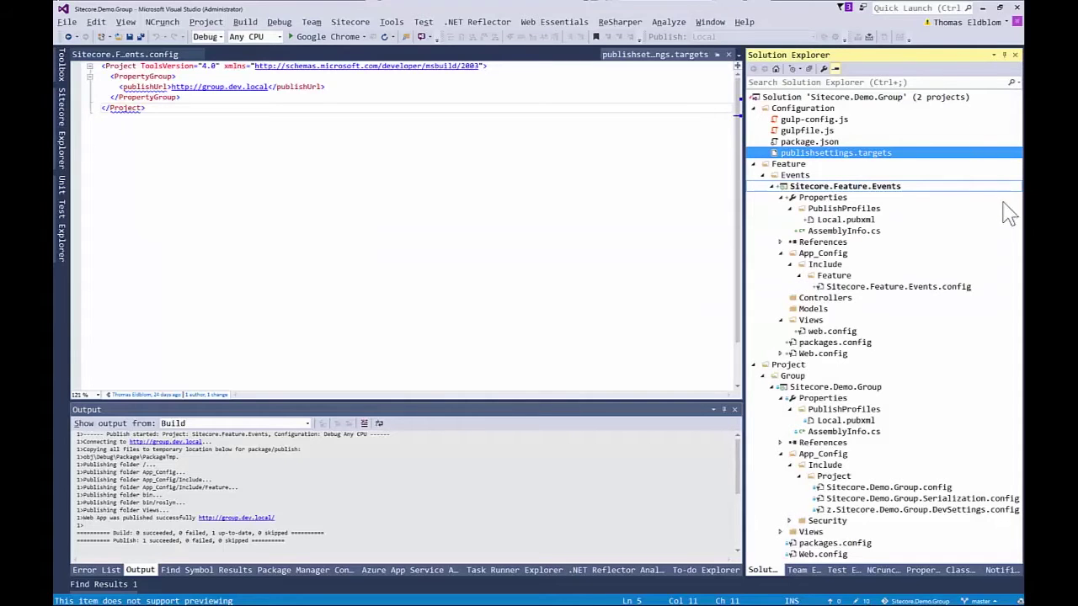
Tidy the Sitecore.Feature.Events project tree, collapsing the Group and PublishProfiles folders
{"action": "left_click", "coordinate": [812, 187]}
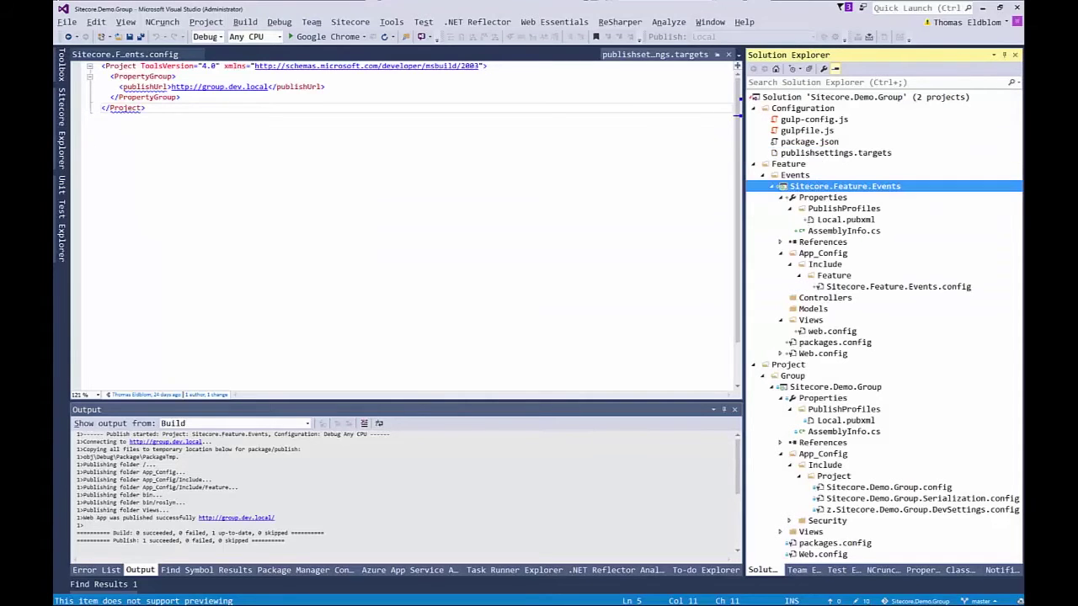
{"action": "double_click", "coordinate": [812, 187]}
{"action": "key", "text": "Down"}
{"action": "key", "text": "Down"}
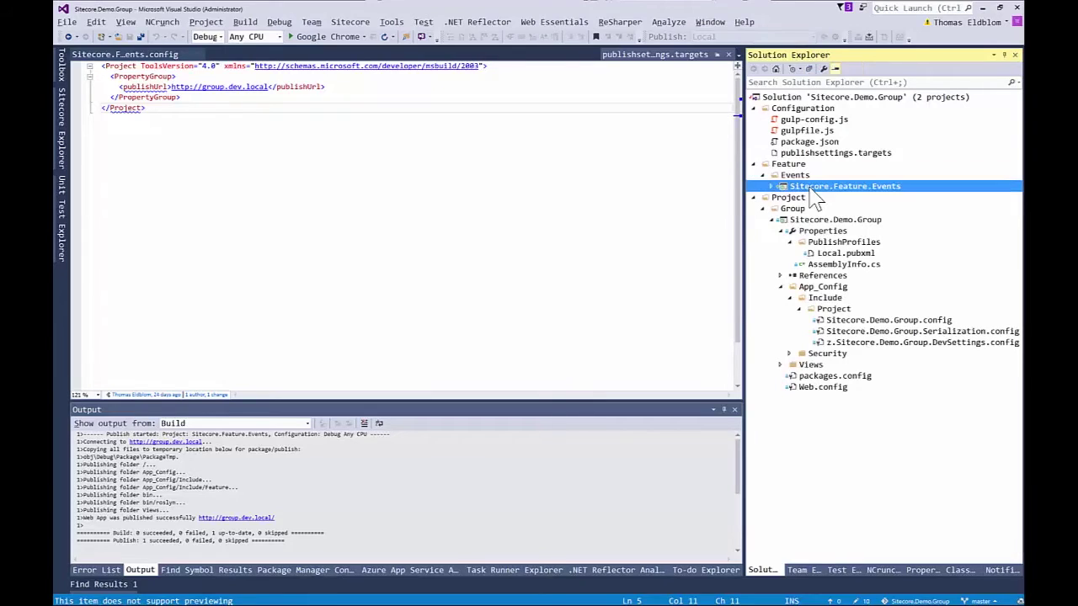
{"action": "key", "text": "Left"}
{"action": "key", "text": "Up"}
{"action": "key", "text": "Right"}
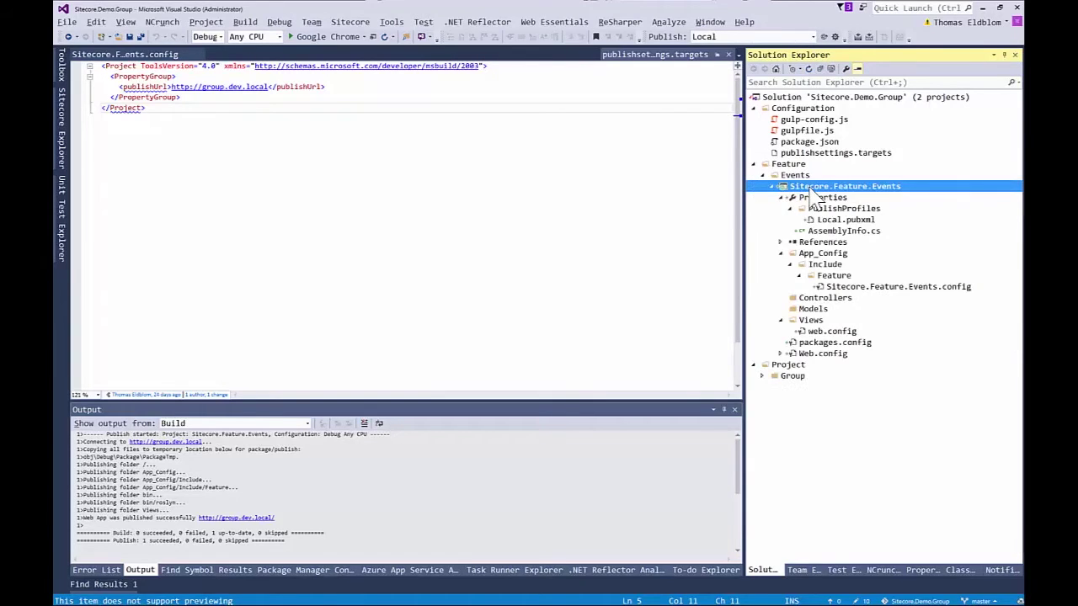
{"action": "key", "text": "Down"}
{"action": "key", "text": "Down"}
{"action": "key", "text": "Left"}
Open Sitecore.Feature.Events.config, with its empty sitecore section, and expand the solution's Group folder
{"action": "key", "text": "Up"}
{"action": "key", "text": "Down"}
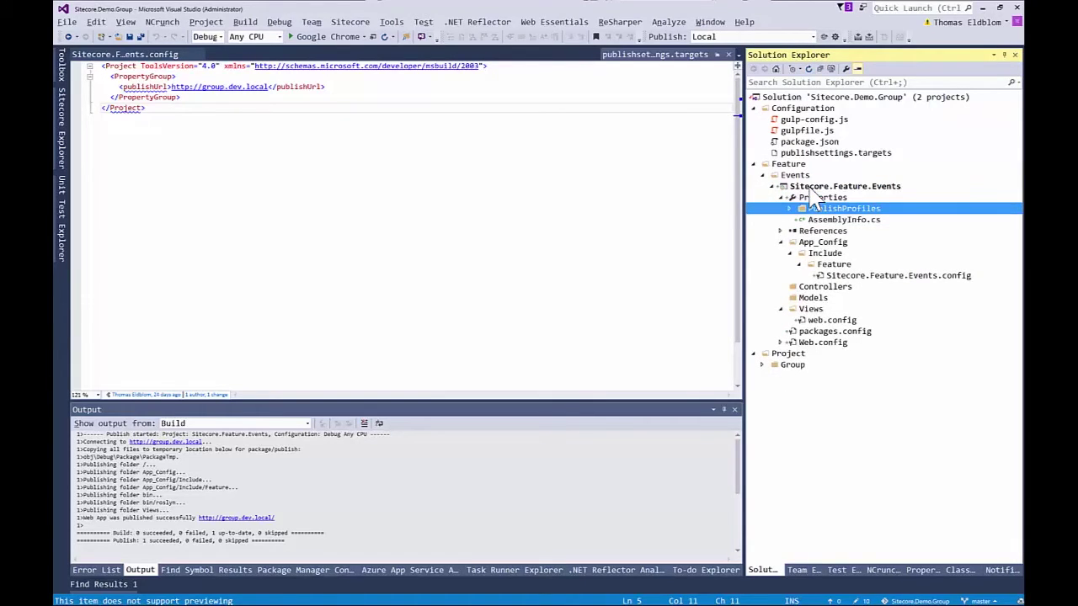
{"action": "key", "text": "Right"}
{"action": "key", "text": "Left"}
{"action": "key", "text": "Left"}
{"action": "key", "text": "Left"}
{"action": "key", "text": "Down"}
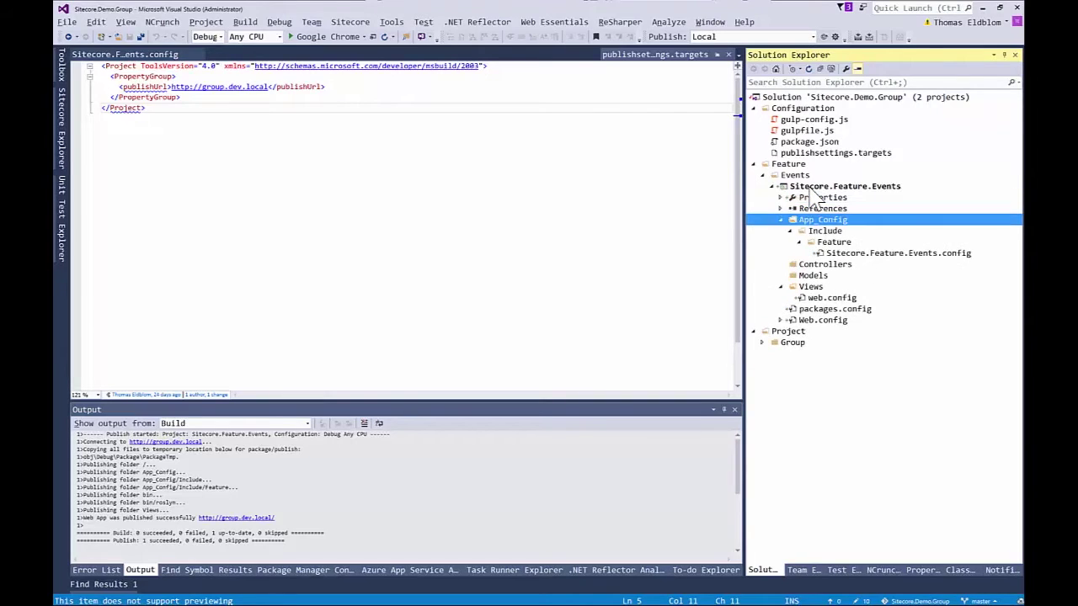
{"action": "key", "text": "Down"}
{"action": "key", "text": "Down"}
{"action": "key", "text": "Down"}
{"action": "key", "text": "Down"}
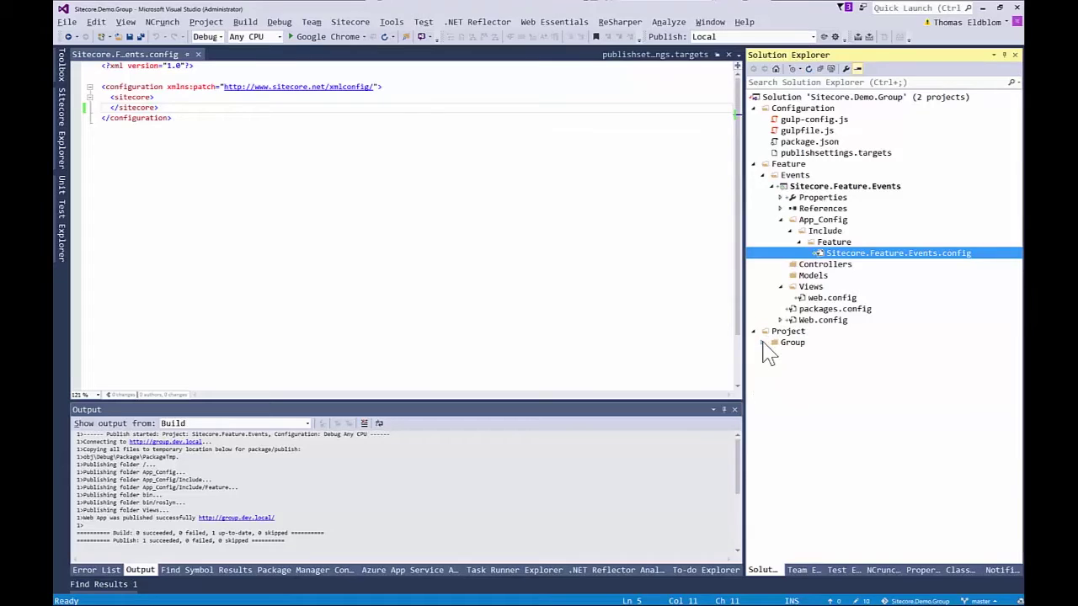
{"action": "left_click", "coordinate": [763, 342]}
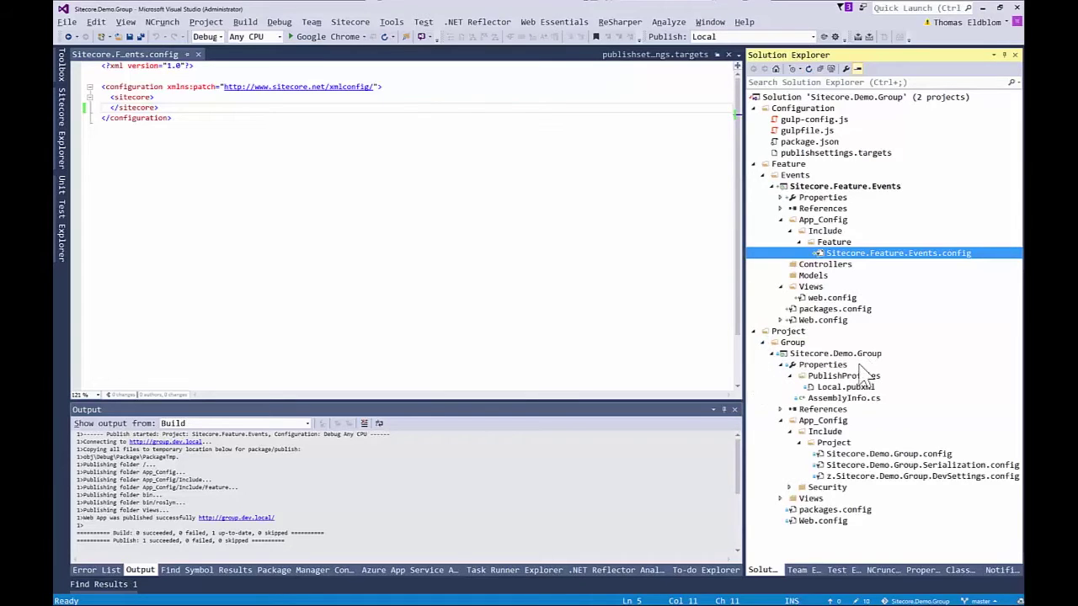
Copy Sitecore.Demo.Group.Serialization.config into the Events feature as Sitecore.Feature.Events.Serialization.config
{"action": "left_click", "coordinate": [923, 465]}
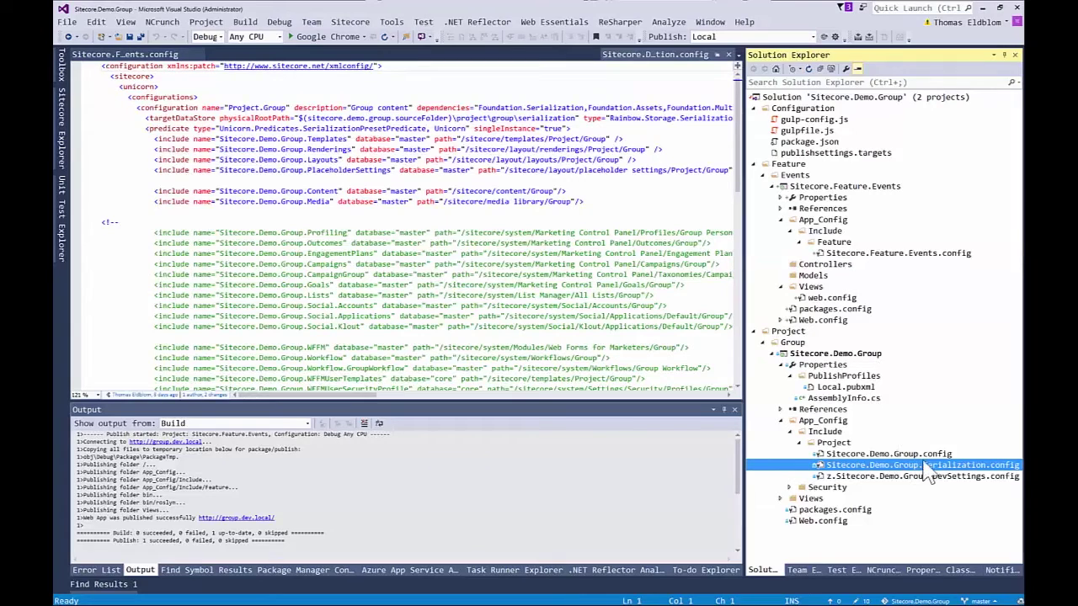
{"action": "left_click_drag", "start_coordinate": [926, 472], "coordinate": [837, 246]}
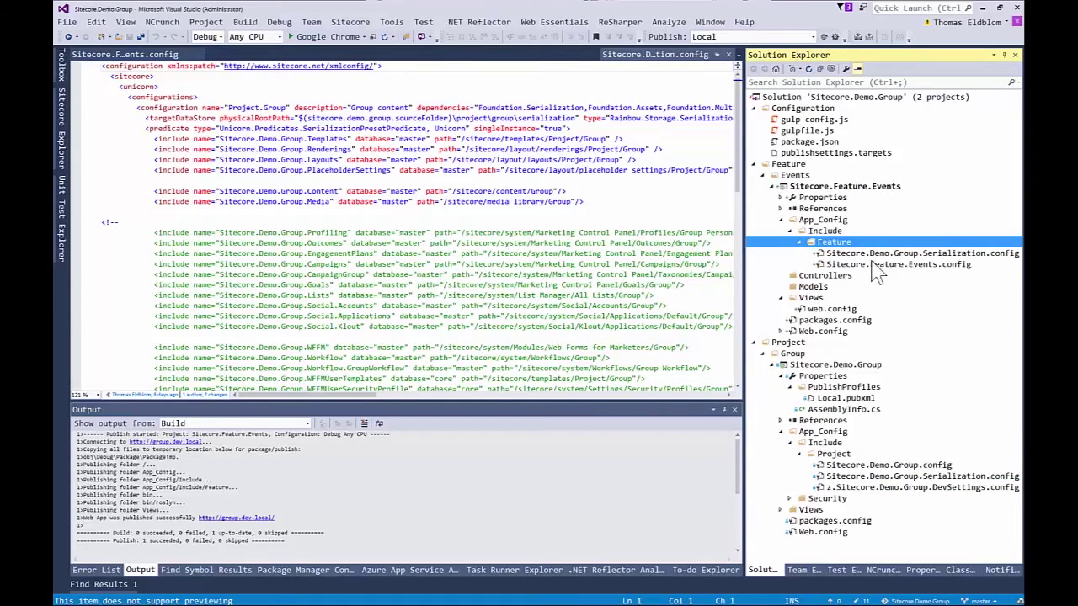
{"action": "key", "text": "Down"}
{"action": "key", "text": "F2"}
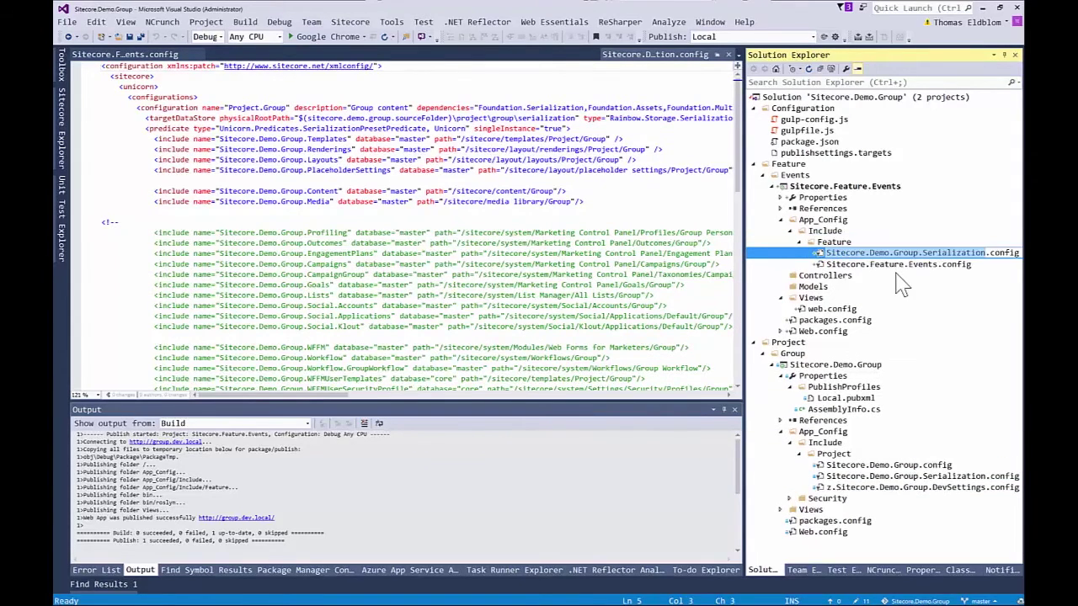
{"action": "key", "text": "Home"}
{"action": "key", "text": "shift+Right"}
{"action": "key", "text": "shift+Right"}
{"action": "key", "text": "shift+Right"}
{"action": "key", "text": "shift+Right"}
{"action": "key", "text": "shift+Right"}
{"action": "key", "text": "shift+Right"}
{"action": "key", "text": "shift+Right"}
{"action": "key", "text": "shift+Right"}
{"action": "key", "text": "shift+Right"}
{"action": "key", "text": "shift+Right"}
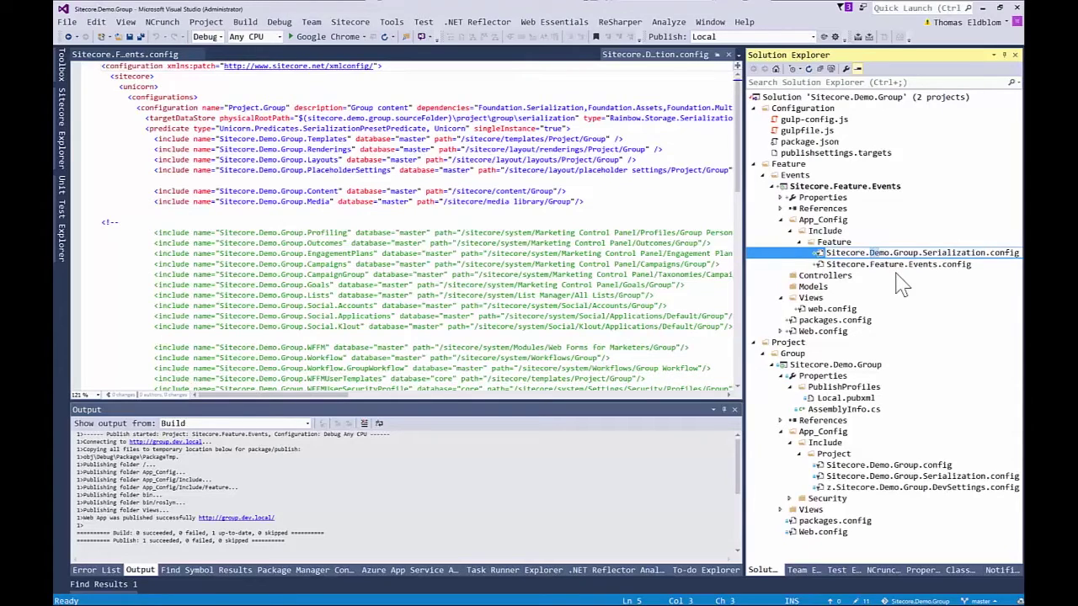
{"action": "type", "text": "Feature"}
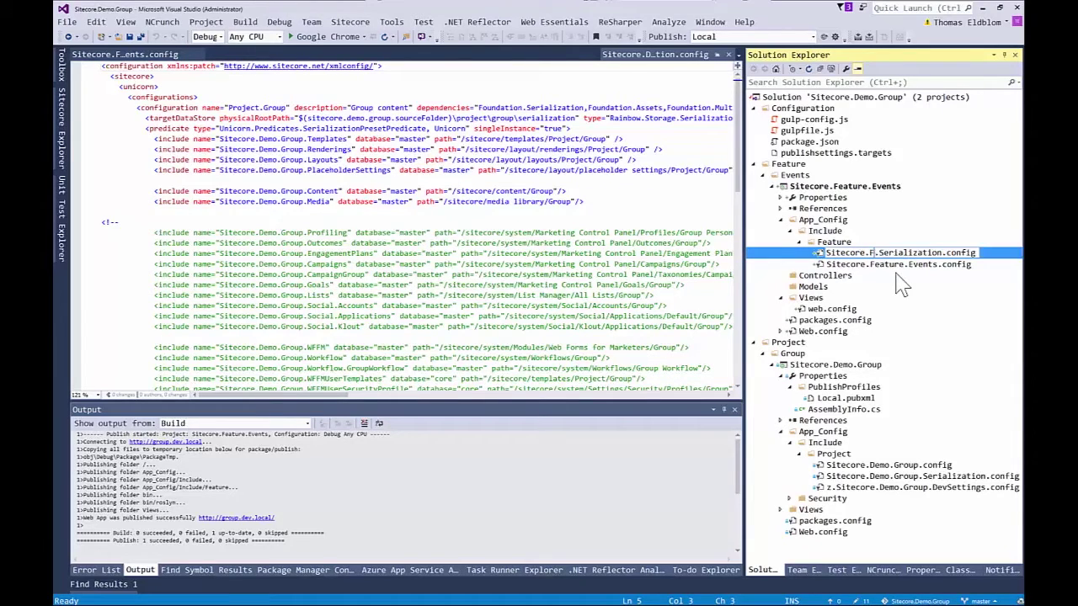
{"action": "key", "text": "Right"}
{"action": "type", "text": "Events."}
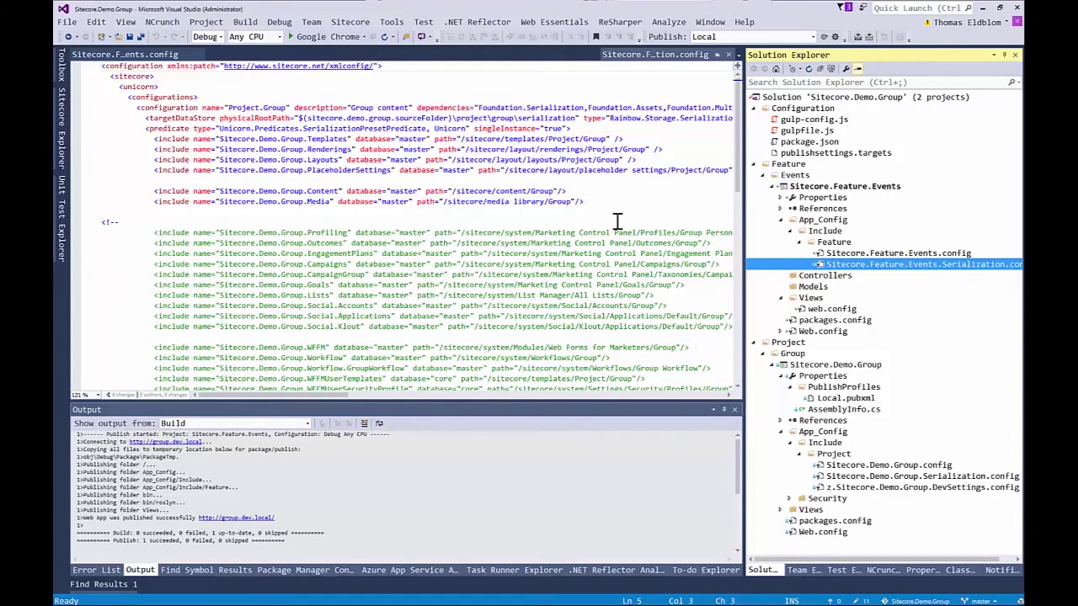
Change the configuration name to Feature.Events and its description to 'Events content'
{"action": "left_click", "coordinate": [291, 109]}
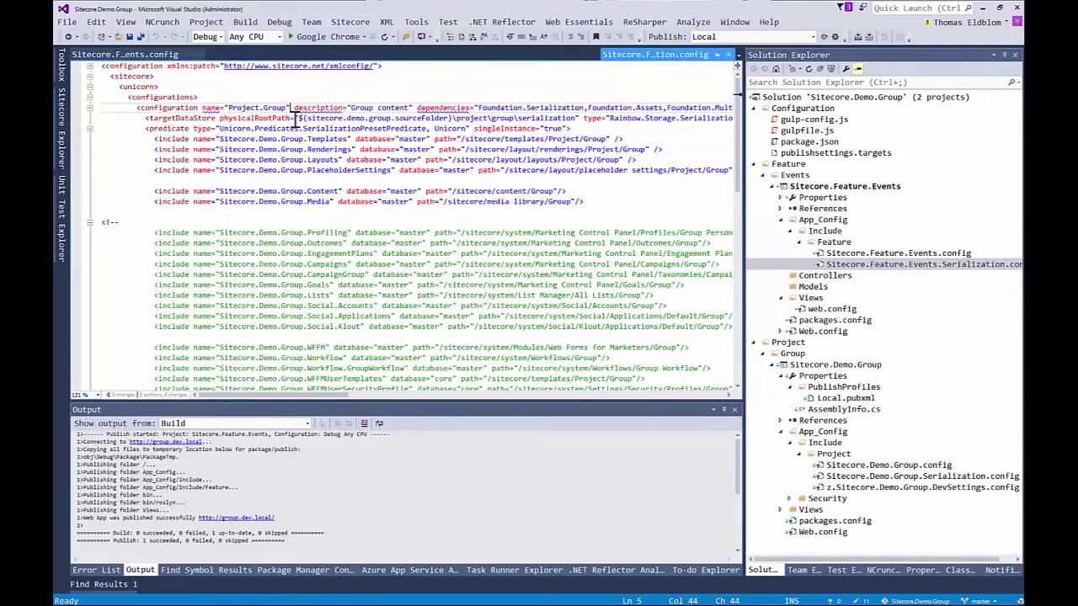
{"action": "key", "text": "Down"}
{"action": "key", "text": "Down"}
{"action": "key", "text": "Down"}
{"action": "key", "text": "Home"}
{"action": "key", "text": "Home"}
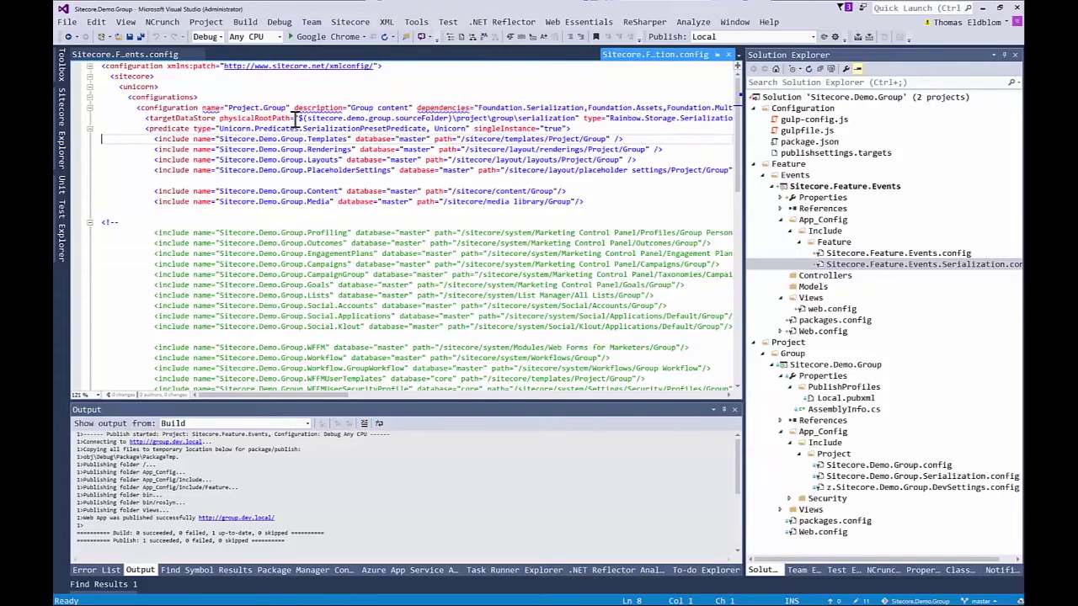
{"action": "key", "text": "Up"}
{"action": "key", "text": "Up"}
{"action": "key", "text": "Up"}
{"action": "key", "text": "ctrl+Right"}
{"action": "key", "text": "ctrl+Right"}
{"action": "key", "text": "ctrl+Right"}
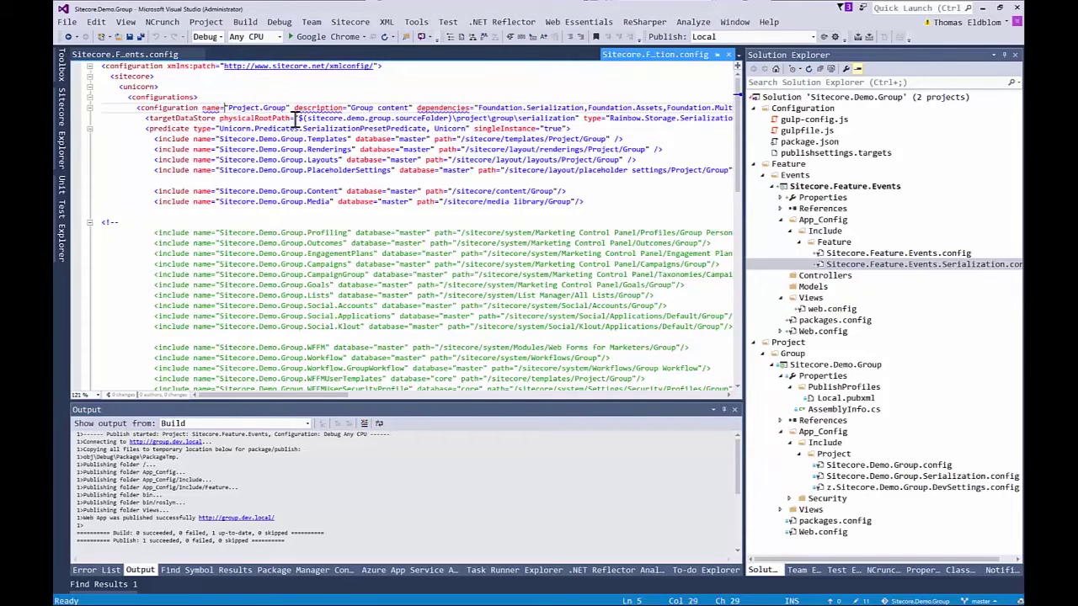
{"action": "key", "text": "ctrl+shift+Right"}
{"action": "key", "text": "ctrl+shift+Right"}
{"action": "key", "text": "ctrl+shift+Right"}
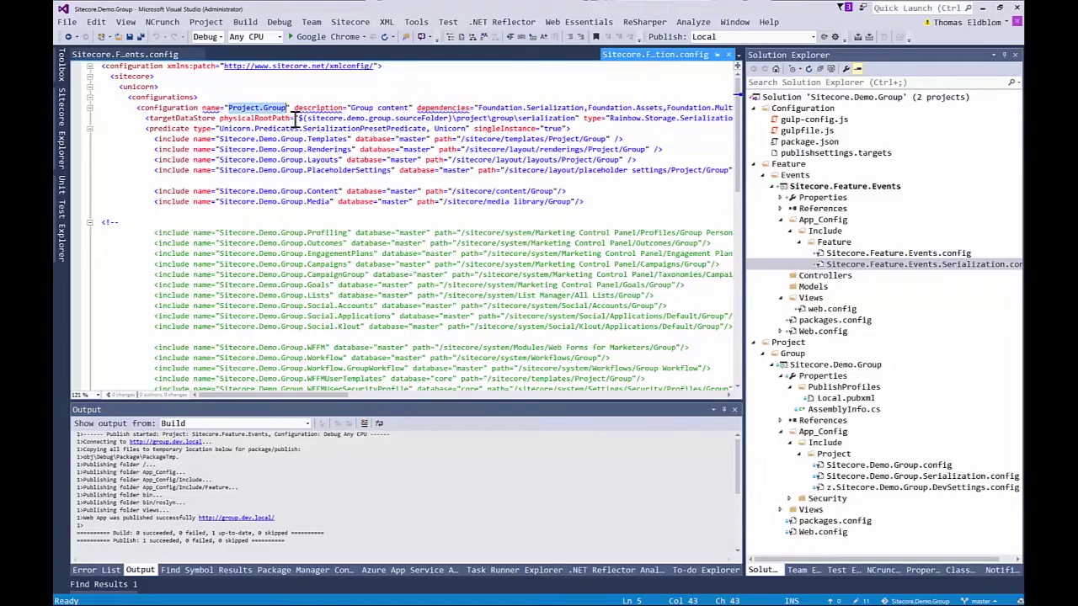
{"action": "type", "text": "Feature."}
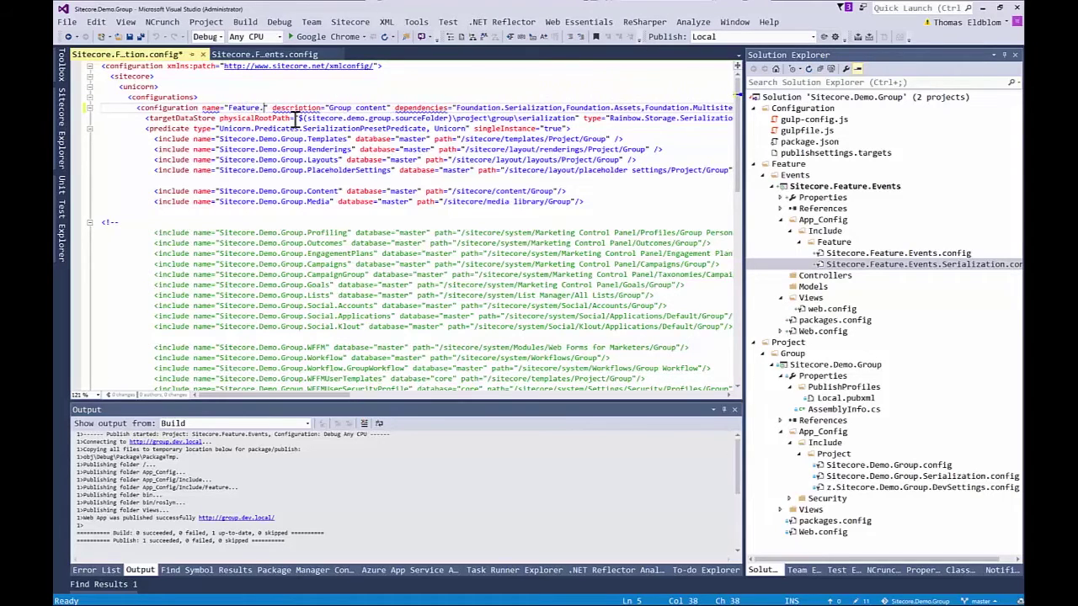
{"action": "type", "text": "Events"}
{"action": "key", "text": "ctrl+shift+Left"}
{"action": "key", "text": "ctrl+shift+Left"}
{"action": "key", "text": "ctrl+shift+Left"}
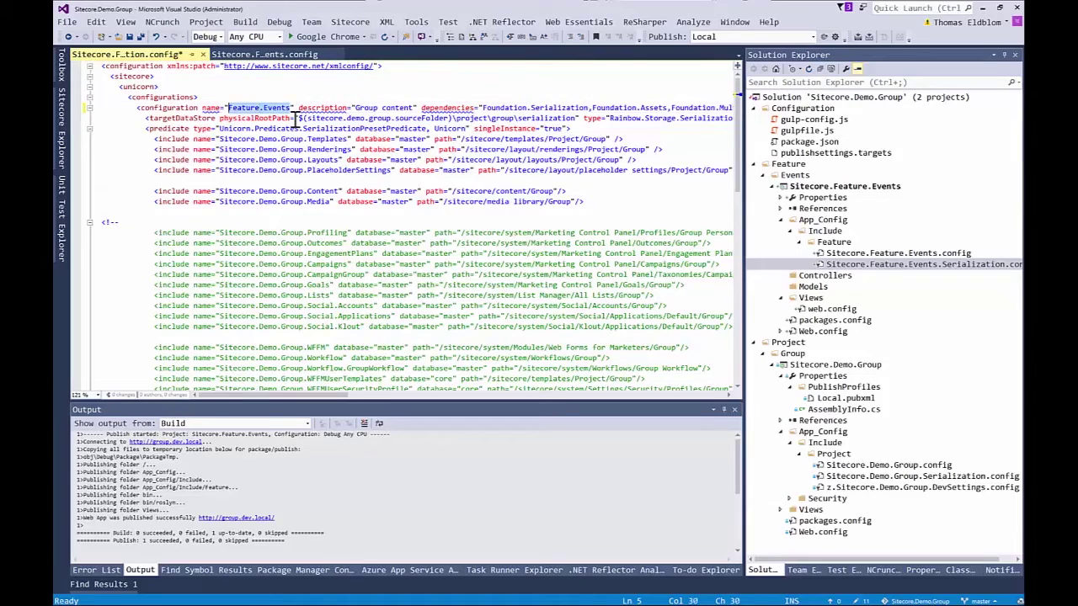
{"action": "key", "text": "ctrl+Right"}
{"action": "key", "text": "ctrl+Right"}
{"action": "key", "text": "ctrl+Right"}
{"action": "key", "text": "ctrl+Right"}
{"action": "key", "text": "ctrl+Right"}
{"action": "key", "text": "ctrl+Right"}
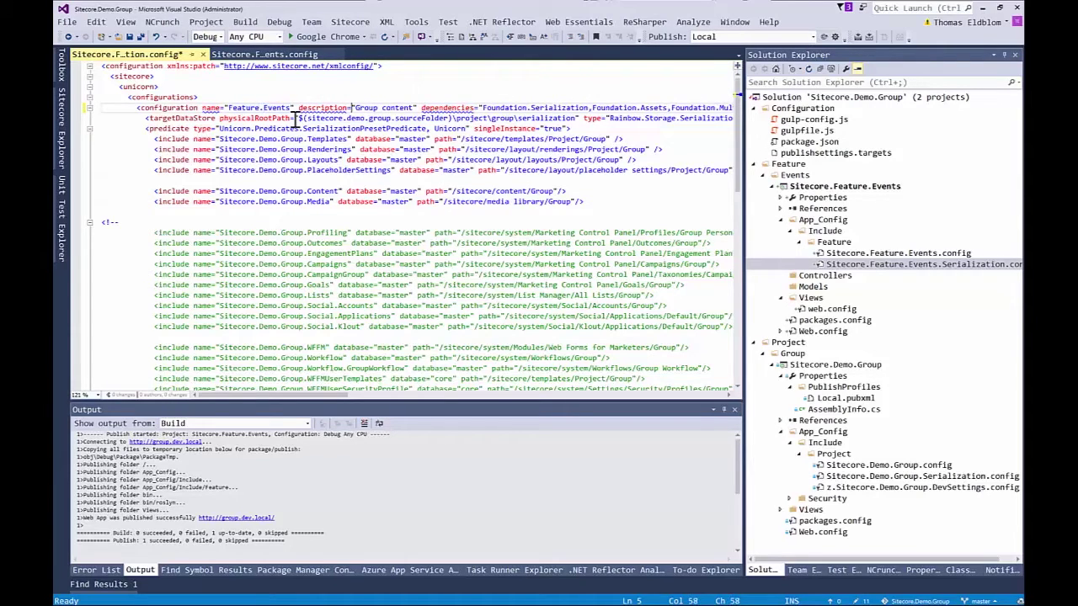
{"action": "key", "text": "ctrl+shift+Right"}
{"action": "type", "text": "Events\" de"}
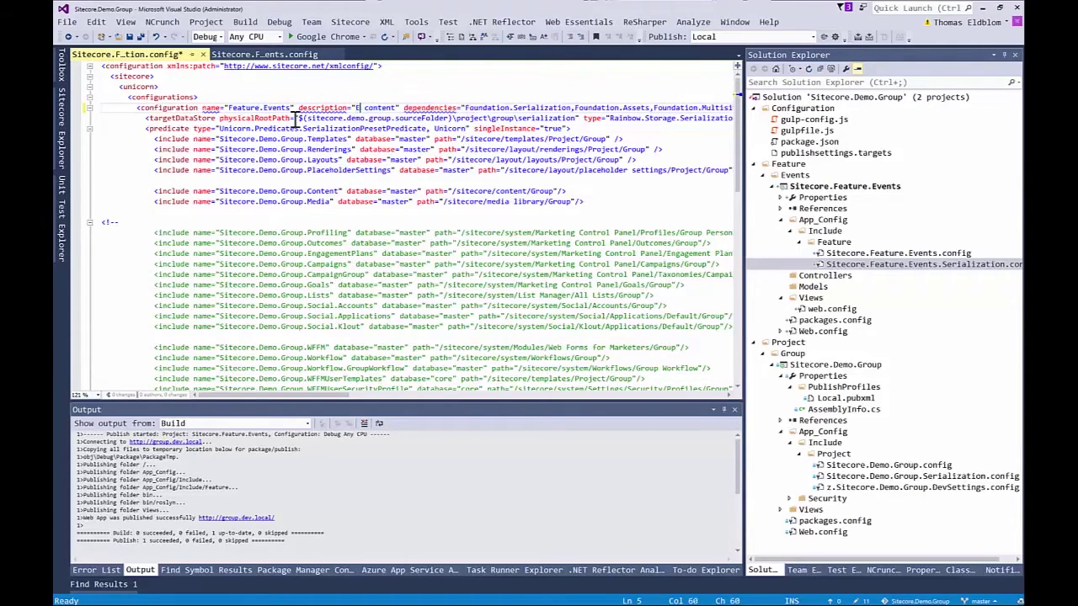
{"action": "type", "text": "s"}
{"action": "key", "text": "ctrl+Right"}
{"action": "key", "text": "ctrl+Right"}
{"action": "key", "text": "ctrl+Right"}
{"action": "key", "text": "ctrl+Right"}
{"action": "key", "text": "ctrl+Right"}
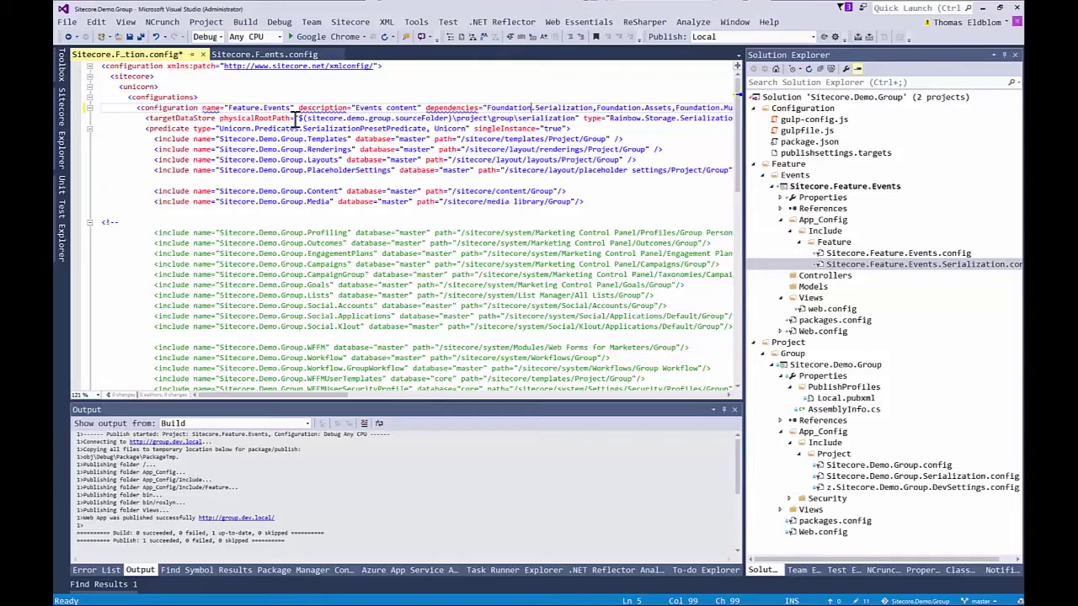
Delete the dependency modules after Foundation.Serialization, through Project.Common.Website
{"action": "key", "text": "Right"}
{"action": "key", "text": "Right"}
{"action": "key", "text": "Right"}
{"action": "key", "text": "Right"}
{"action": "key", "text": "Right"}
{"action": "key", "text": "Right"}
{"action": "key", "text": "Right"}
{"action": "key", "text": "Right"}
{"action": "key", "text": "Right"}
{"action": "key", "text": "Right"}
{"action": "key", "text": "Right"}
{"action": "key", "text": "Right"}
{"action": "key", "text": "Right"}
{"action": "key", "text": "Right"}
{"action": "key", "text": "Right"}
{"action": "key", "text": "Right"}
{"action": "key", "text": "Right"}
{"action": "key", "text": "Right"}
{"action": "key", "text": "Right"}
{"action": "key", "text": "Right"}
{"action": "key", "text": "Right"}
{"action": "key", "text": "Right"}
{"action": "key", "text": "Right"}
{"action": "key", "text": "Right"}
{"action": "key", "text": "ctrl+shift+Right"}
{"action": "key", "text": "ctrl+shift+Right"}
{"action": "key", "text": "ctrl+shift+Right"}
{"action": "key", "text": "ctrl+shift+Right"}
{"action": "key", "text": "ctrl+shift+Right"}
{"action": "key", "text": "ctrl+shift+Right"}
{"action": "key", "text": "ctrl+shift+Right"}
{"action": "key", "text": "ctrl+shift+Right"}
{"action": "key", "text": "ctrl+shift+Right"}
{"action": "key", "text": "ctrl+shift+Right"}
{"action": "key", "text": "ctrl+shift+Right"}
{"action": "key", "text": "ctrl+shift+Right"}
{"action": "key", "text": "ctrl+shift+Right"}
{"action": "key", "text": "ctrl+shift+Right"}
{"action": "key", "text": "ctrl+shift+Right"}
{"action": "key", "text": "ctrl+shift+Right"}
{"action": "key", "text": "ctrl+shift+Right"}
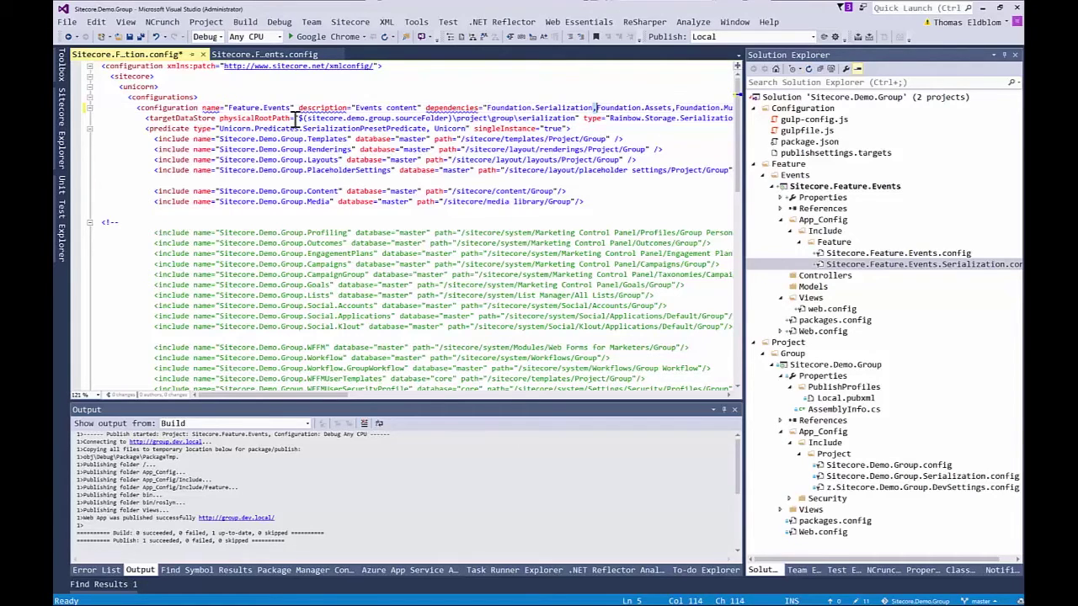
{"action": "key", "text": "ctrl+shift+Right"}
{"action": "key", "text": "ctrl+shift+Right"}
{"action": "key", "text": "ctrl+shift+Right"}
{"action": "key", "text": "ctrl+shift+Right"}
{"action": "key", "text": "ctrl+shift+Right"}
{"action": "key", "text": "ctrl+shift+Right"}
{"action": "key", "text": "ctrl+shift+Right"}
{"action": "key", "text": "ctrl+shift+Right"}
{"action": "key", "text": "ctrl+shift+Right"}
{"action": "key", "text": "ctrl+shift+Right"}
{"action": "key", "text": "ctrl+shift+Right"}
{"action": "key", "text": "ctrl+shift+Right"}
{"action": "key", "text": "ctrl+shift+Right"}
{"action": "key", "text": "ctrl+shift+Right"}
{"action": "key", "text": "ctrl+shift+Right"}
{"action": "key", "text": "ctrl+shift+Right"}
{"action": "key", "text": "ctrl+shift+Right"}
{"action": "key", "text": "ctrl+shift+Right"}
{"action": "key", "text": "ctrl+shift+Right"}
{"action": "key", "text": "ctrl+shift+Right"}
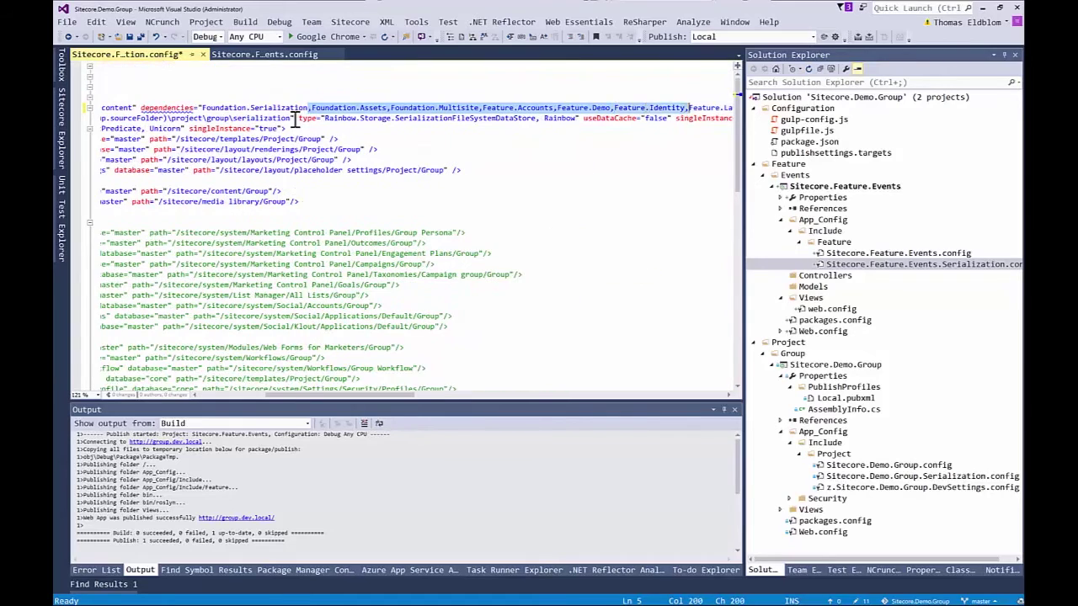
{"action": "key", "text": "ctrl+shift+Right"}
{"action": "key", "text": "ctrl+shift+Right"}
{"action": "key", "text": "ctrl+shift+Right"}
{"action": "key", "text": "ctrl+shift+Right"}
{"action": "key", "text": "ctrl+shift+Right"}
{"action": "key", "text": "ctrl+shift+Right"}
{"action": "key", "text": "ctrl+shift+Right"}
{"action": "key", "text": "ctrl+shift+Right"}
{"action": "key", "text": "ctrl+shift+Right"}
{"action": "key", "text": "ctrl+shift+Right"}
{"action": "key", "text": "ctrl+shift+Right"}
{"action": "key", "text": "ctrl+shift+Right"}
{"action": "key", "text": "ctrl+shift+Right"}
{"action": "key", "text": "ctrl+shift+Right"}
{"action": "key", "text": "ctrl+shift+Right"}
{"action": "key", "text": "ctrl+shift+Right"}
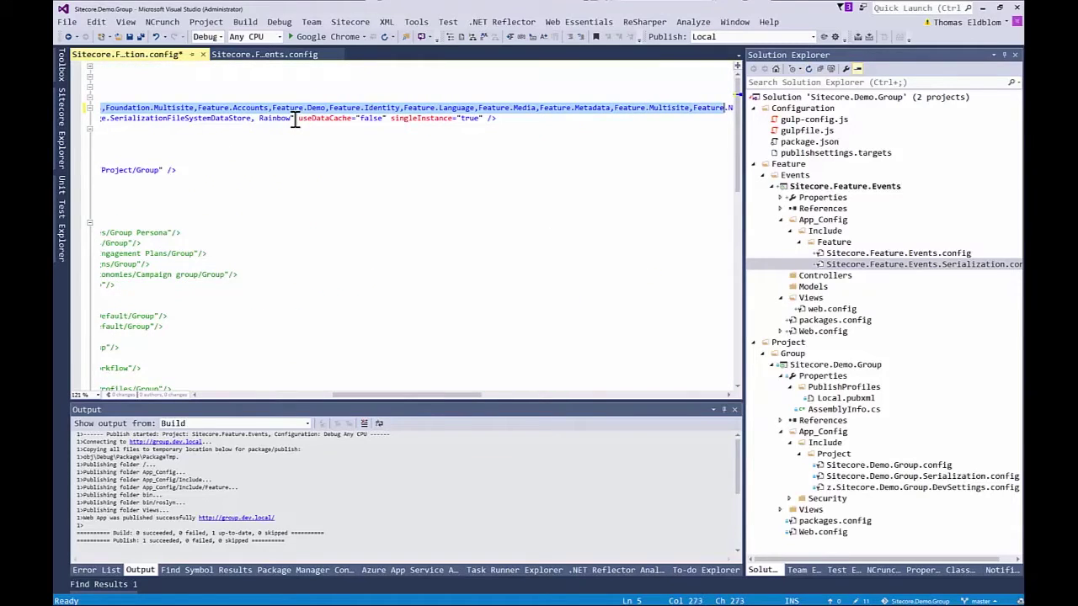
{"action": "key", "text": "ctrl+shift+Right"}
{"action": "key", "text": "ctrl+shift+Right"}
{"action": "key", "text": "ctrl+shift+Right"}
{"action": "key", "text": "ctrl+shift+Right"}
{"action": "key", "text": "ctrl+shift+Right"}
{"action": "key", "text": "ctrl+shift+Right"}
{"action": "key", "text": "ctrl+shift+Right"}
{"action": "key", "text": "ctrl+shift+Right"}
{"action": "key", "text": "ctrl+shift+Right"}
{"action": "key", "text": "ctrl+shift+Right"}
{"action": "key", "text": "ctrl+shift+Right"}
{"action": "key", "text": "ctrl+shift+Right"}
{"action": "key", "text": "ctrl+shift+Right"}
{"action": "key", "text": "ctrl+shift+Right"}
{"action": "key", "text": "ctrl+shift+Right"}
{"action": "key", "text": "ctrl+shift+Right"}
{"action": "key", "text": "ctrl+shift+Right"}
{"action": "key", "text": "ctrl+shift+Right"}
{"action": "key", "text": "ctrl+shift+Right"}
{"action": "key", "text": "ctrl+shift+Right"}
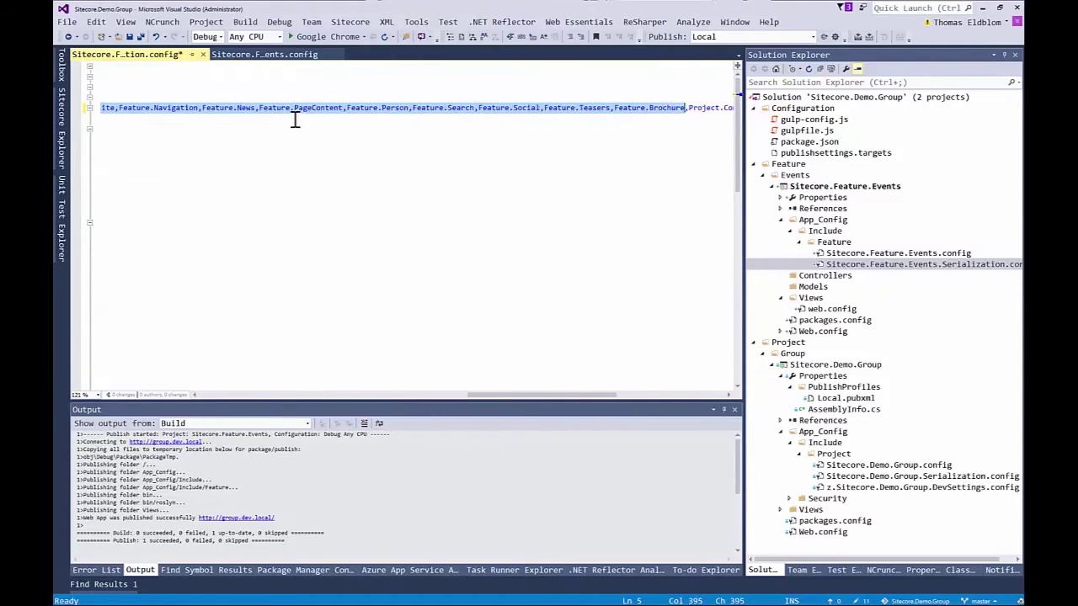
{"action": "key", "text": "shift+Left"}
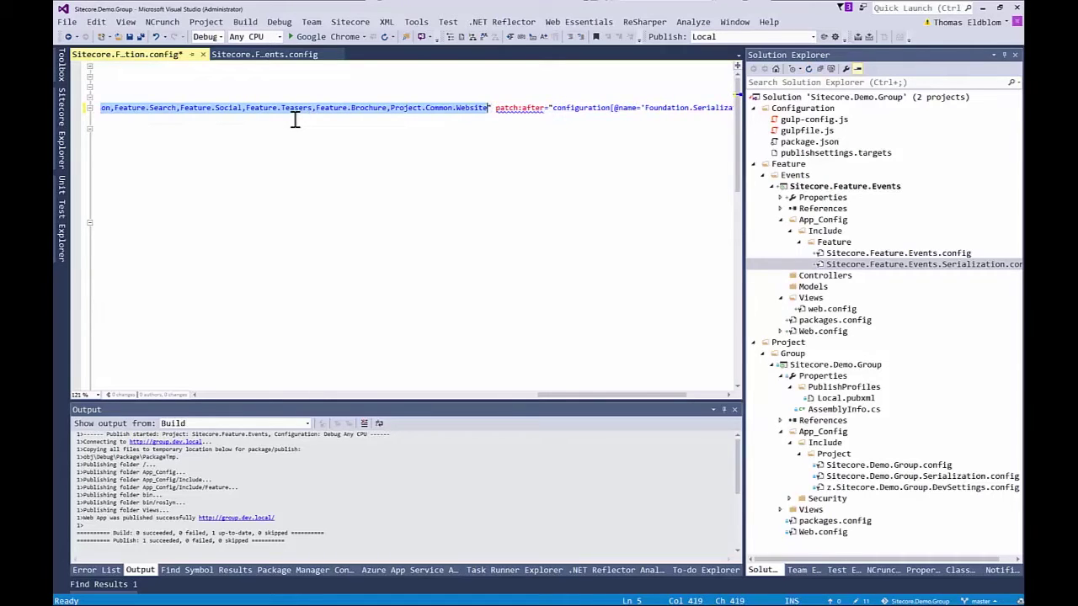
{"action": "key", "text": "Delete"}
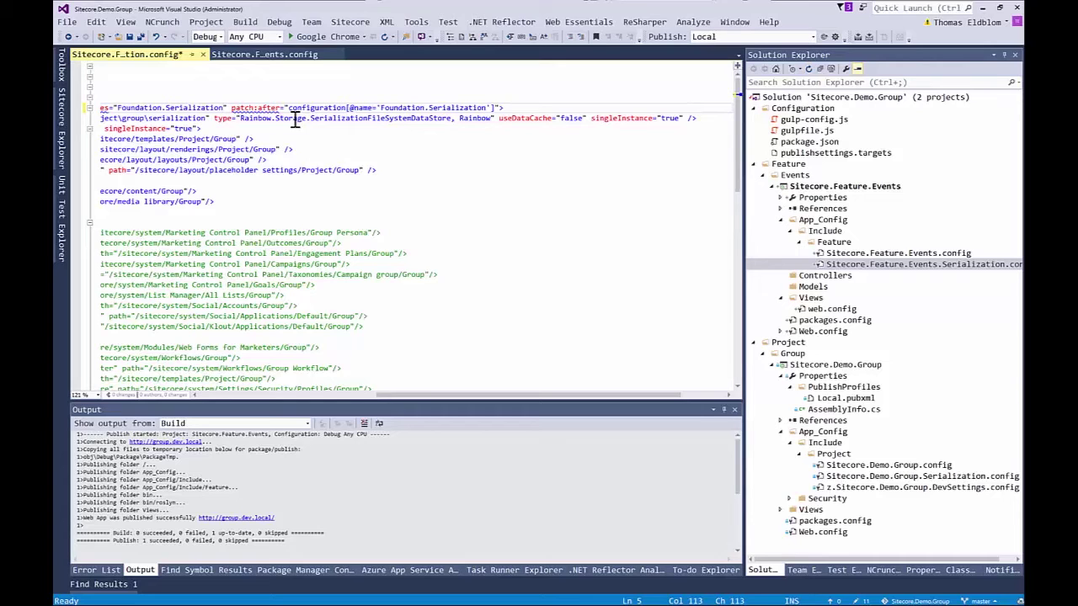
{"action": "key", "text": "Down"}
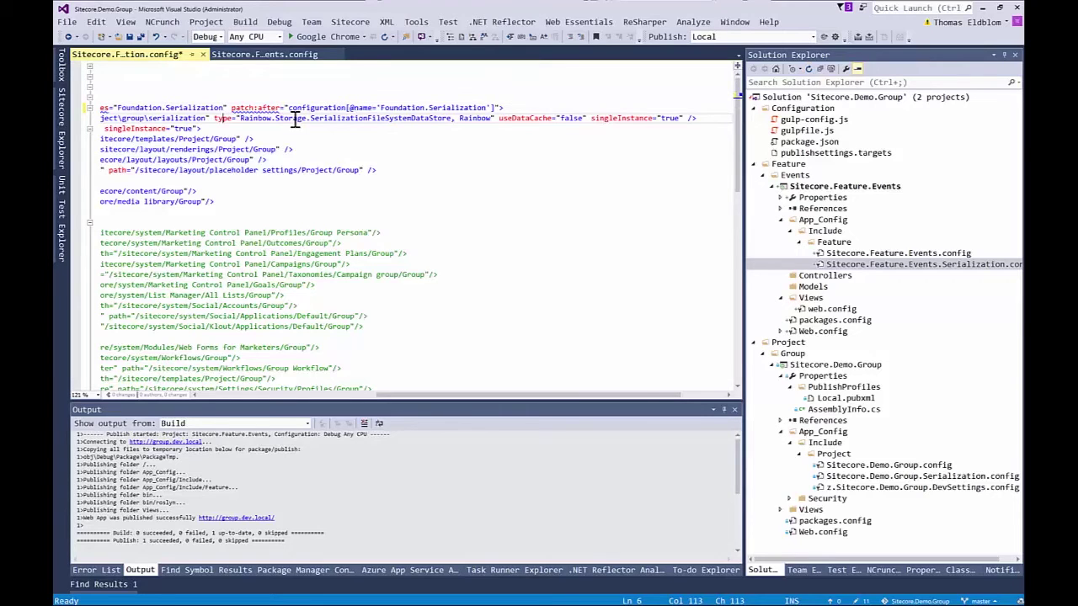
Replace project\group with feature\events in the targetDataStore physicalRootPath
{"action": "key", "text": "Home"}
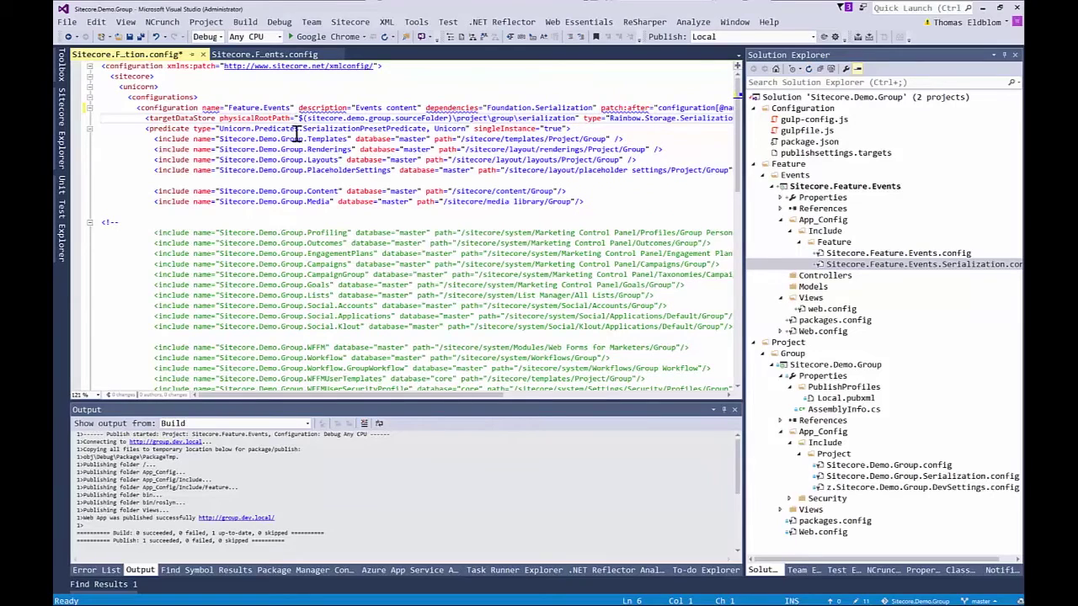
{"action": "double_click", "coordinate": [264, 118]}
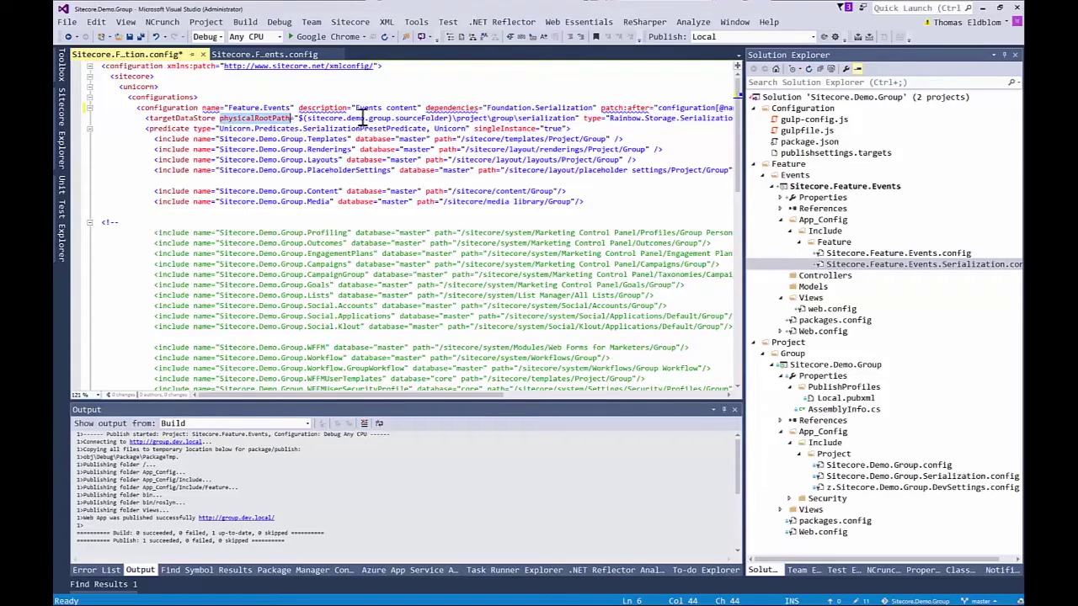
{"action": "double_click", "coordinate": [470, 118]}
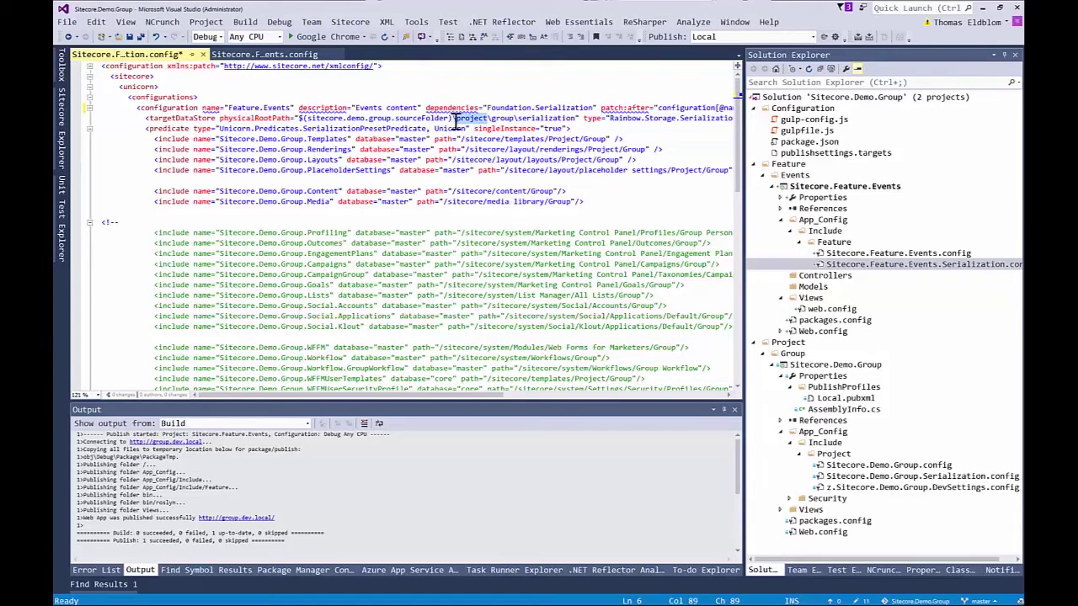
{"action": "type", "text": "fea"}
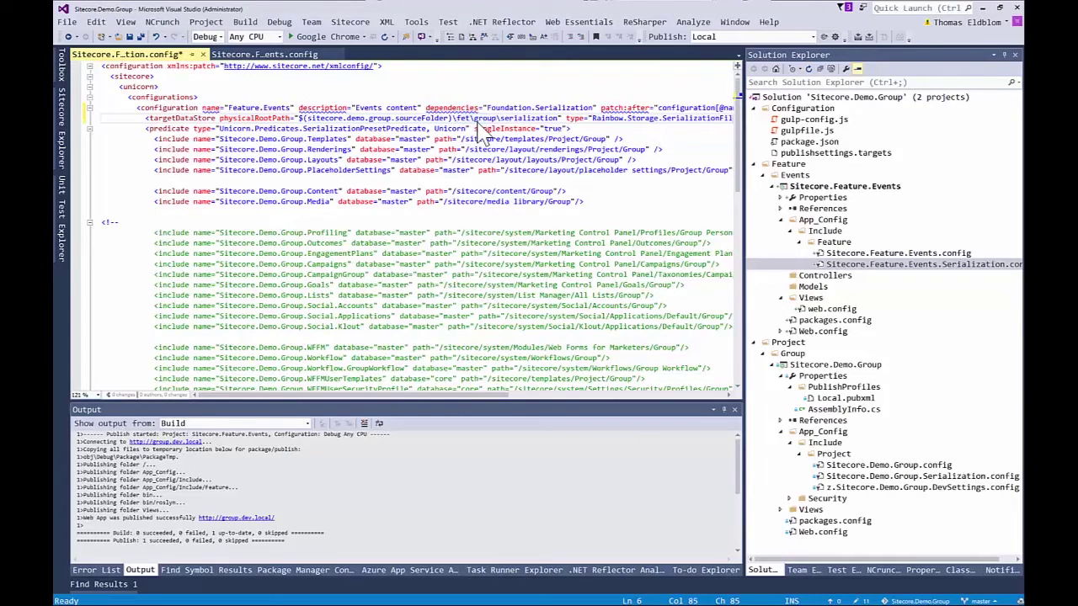
{"action": "key", "text": "BackSpace"}
{"action": "type", "text": "eature"}
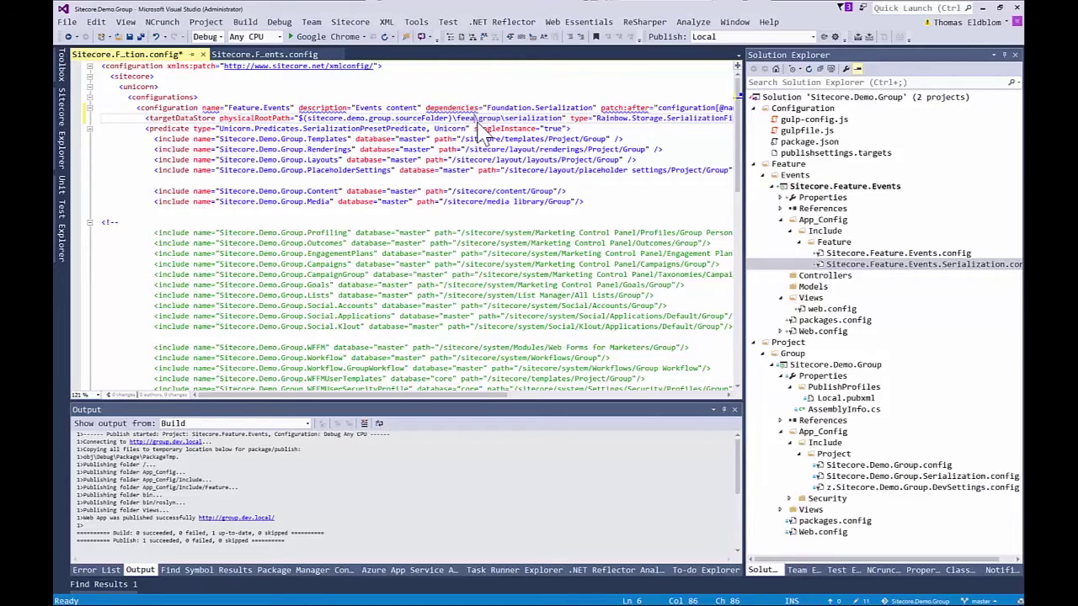
{"action": "key", "text": "Left"}
{"action": "key", "text": "Left"}
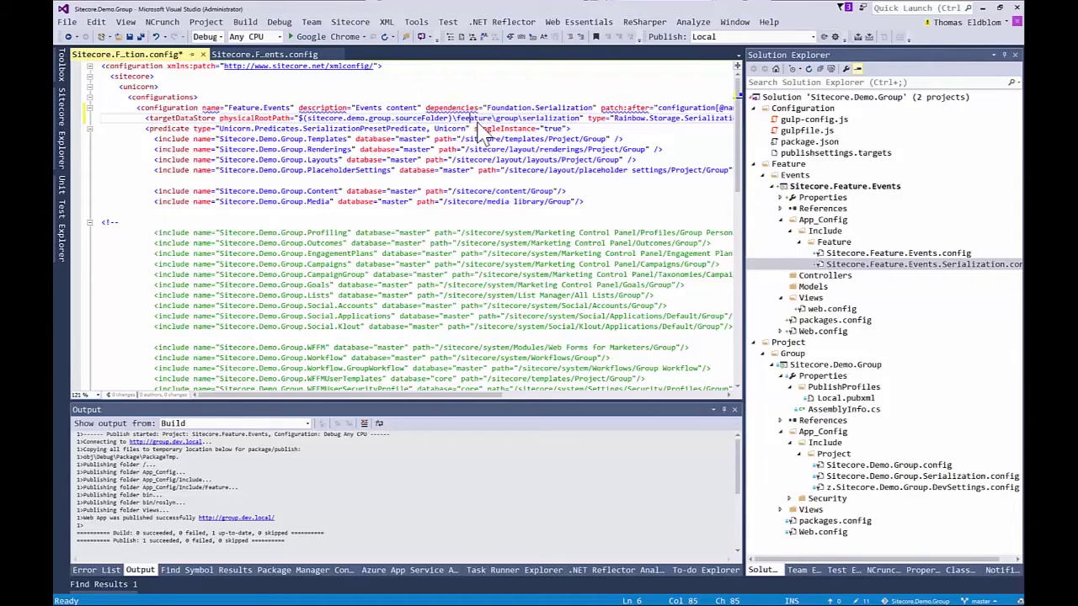
{"action": "key", "text": "BackSpace"}
{"action": "key", "text": "Right"}
{"action": "key", "text": "Right"}
{"action": "key", "text": "Right"}
{"action": "key", "text": "Right"}
{"action": "key", "text": "Right"}
{"action": "key", "text": "Right"}
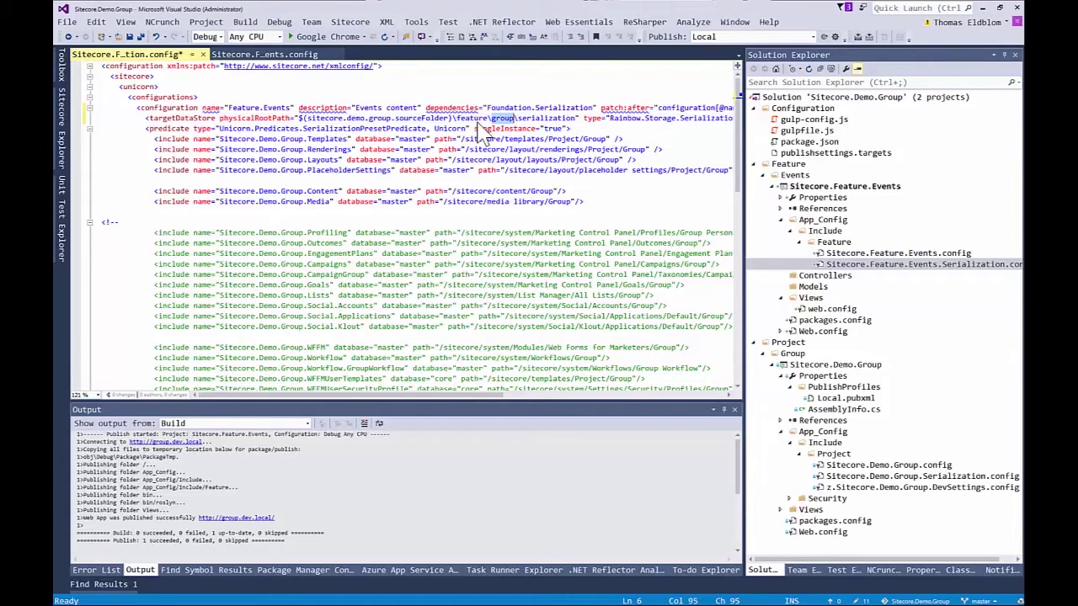
{"action": "type", "text": "events"}
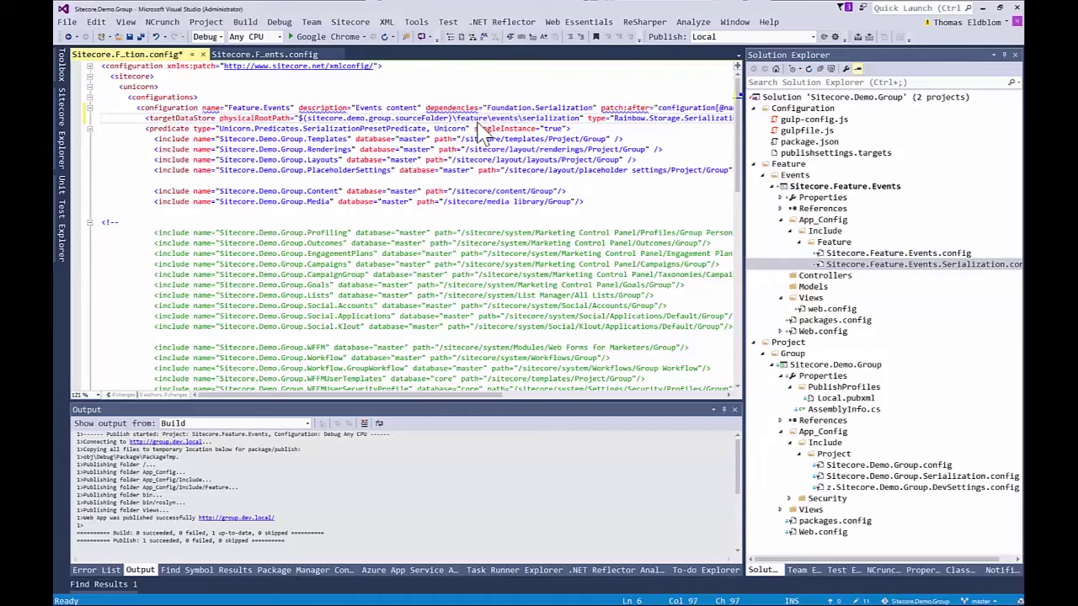
{"action": "key", "text": "End"}
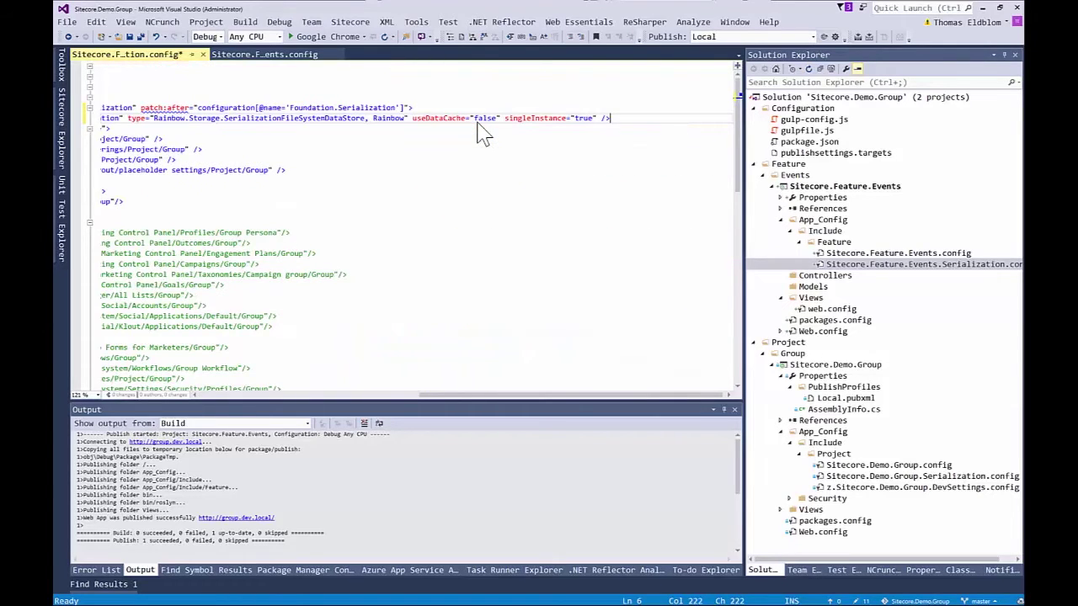
{"action": "key", "text": "Home"}
{"action": "key", "text": "Left"}
{"action": "key", "text": "Left"}
{"action": "key", "text": "Left"}
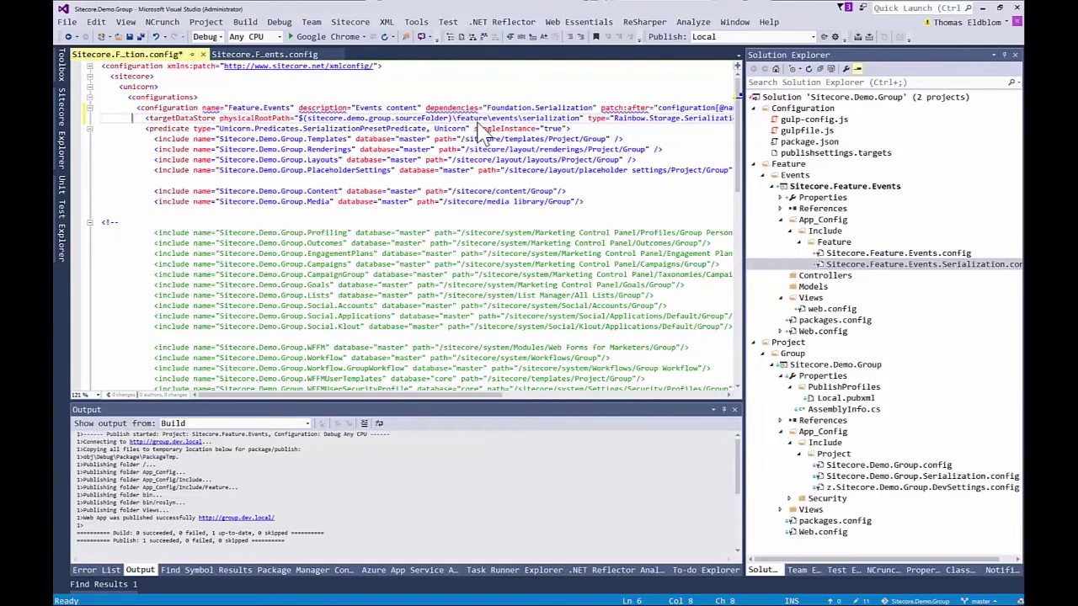
{"action": "key", "text": "Down"}
{"action": "key", "text": "Down"}
{"action": "key", "text": "Down"}
{"action": "key", "text": "Down"}
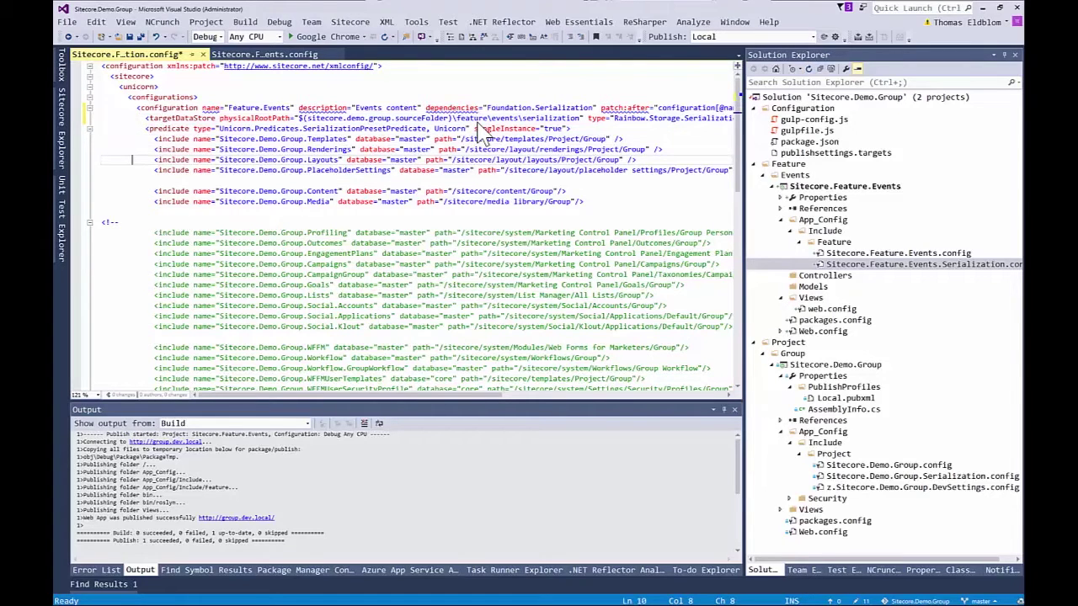
Delete the include lines after Templates and Renderings, from Layouts onward
{"action": "key", "text": "Home"}
{"action": "key", "text": "shift+Down"}
{"action": "key", "text": "shift+Down"}
{"action": "key", "text": "shift+Down"}
{"action": "key", "text": "shift+Down"}
{"action": "key", "text": "shift+Down"}
{"action": "key", "text": "shift+Down"}
{"action": "key", "text": "shift+Down"}
{"action": "key", "text": "shift+Down"}
{"action": "key", "text": "shift+Down"}
{"action": "key", "text": "shift+Down"}
{"action": "key", "text": "shift+Down"}
{"action": "key", "text": "shift+Down"}
{"action": "key", "text": "shift+Down"}
{"action": "key", "text": "shift+Down"}
{"action": "key", "text": "shift+Down"}
{"action": "key", "text": "shift+Down"}
{"action": "key", "text": "shift+Down"}
{"action": "key", "text": "shift+Down"}
{"action": "key", "text": "shift+Down"}
{"action": "key", "text": "shift+Down"}
{"action": "key", "text": "shift+Down"}
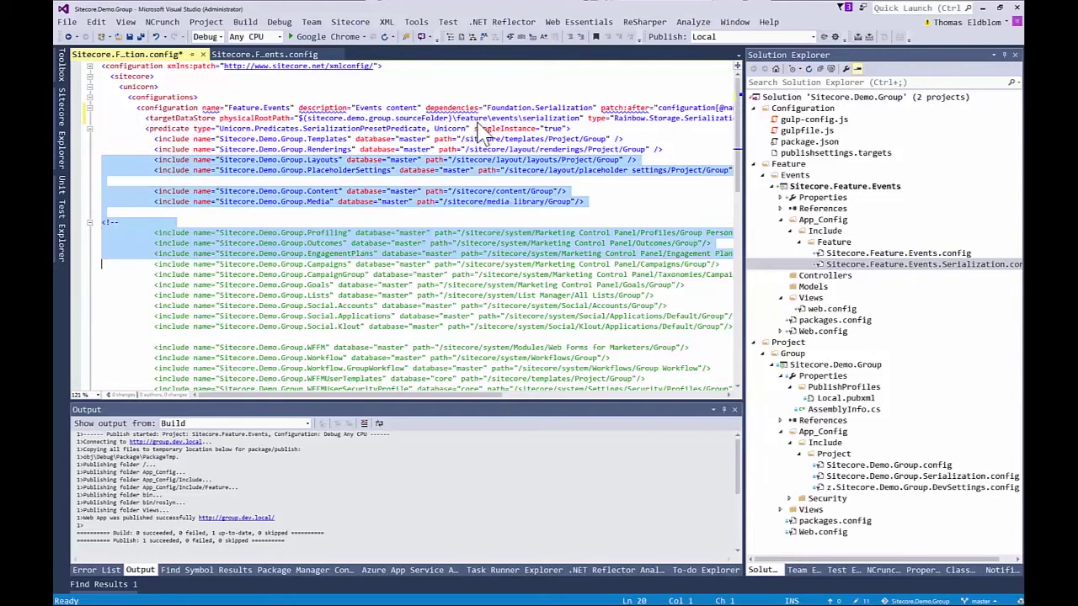
{"action": "key", "text": "shift+Up"}
{"action": "key", "text": "shift+Up"}
{"action": "key", "text": "shift+Up"}
{"action": "key", "text": "shift+Up"}
{"action": "key", "text": "shift+Up"}
{"action": "key", "text": "shift+Up"}
{"action": "key", "text": "shift+Up"}
{"action": "key", "text": "shift+Up"}
{"action": "key", "text": "shift+Up"}
{"action": "key", "text": "shift+Up"}
{"action": "key", "text": "shift+Up"}
{"action": "key", "text": "shift+Up"}
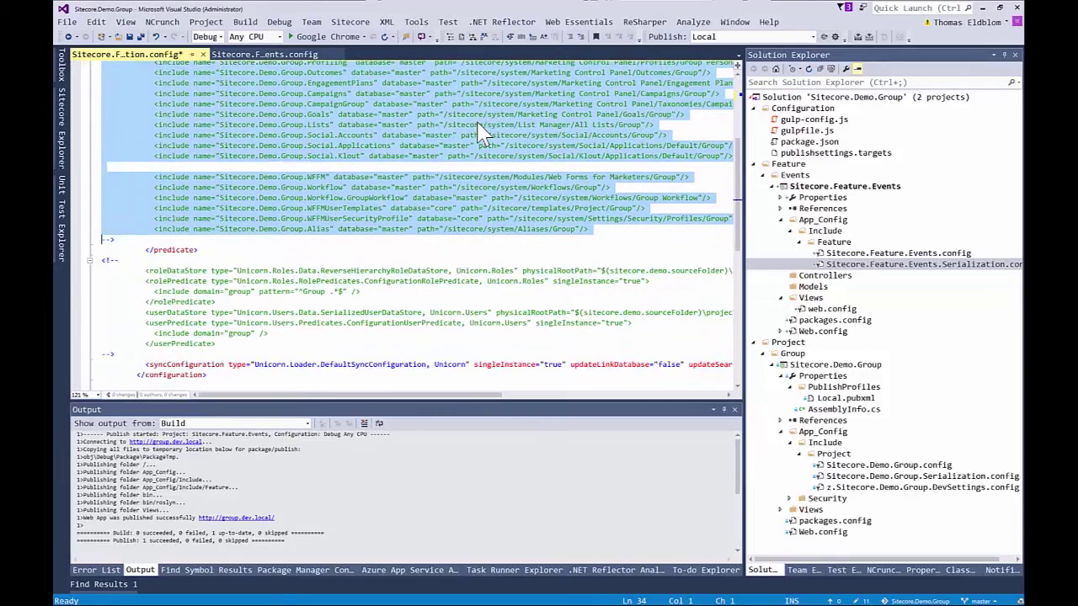
{"action": "key", "text": "Delete"}
Remove the commented-out roles and users block from the config
{"action": "key", "text": "Down"}
{"action": "key", "text": "shift+Down"}
{"action": "key", "text": "shift+Down"}
{"action": "key", "text": "shift+Down"}
{"action": "key", "text": "shift+Down"}
{"action": "key", "text": "shift+Down"}
{"action": "key", "text": "shift+Down"}
{"action": "key", "text": "shift+Down"}
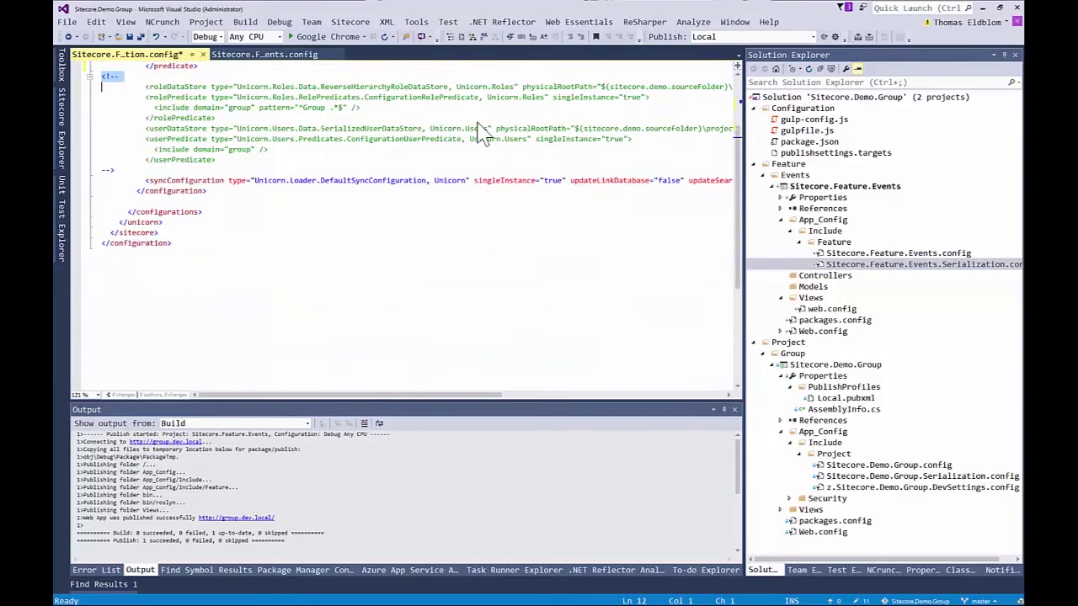
{"action": "key", "text": "shift+Down"}
{"action": "key", "text": "shift+Down"}
{"action": "key", "text": "shift+Down"}
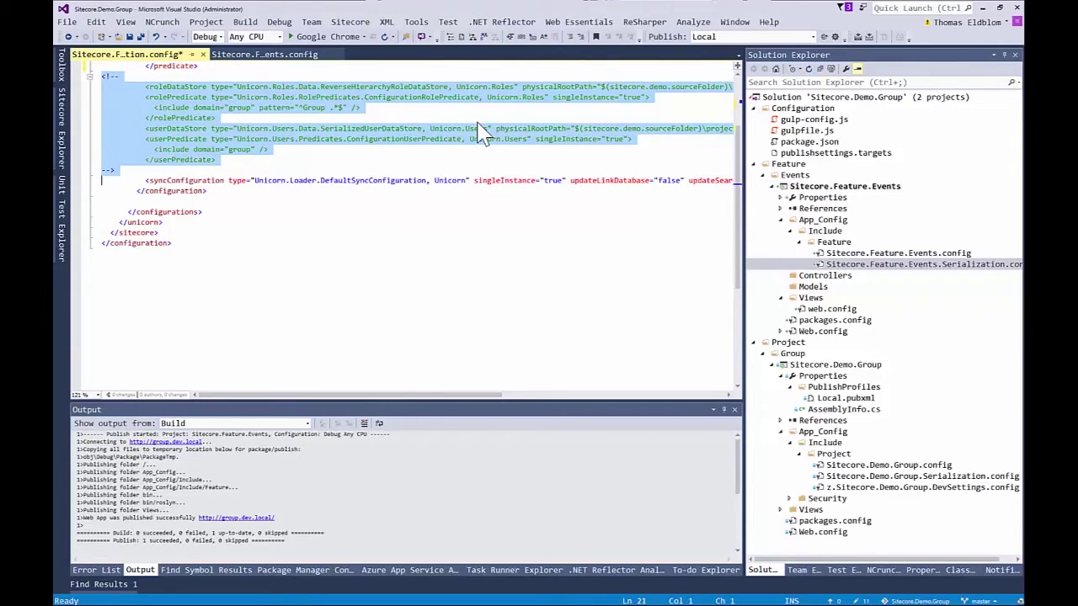
{"action": "key", "text": "Delete"}
{"action": "key", "text": "Up"}
{"action": "key", "text": "Up"}
{"action": "key", "text": "Up"}
{"action": "key", "text": "Up"}
{"action": "key", "text": "Up"}
{"action": "key", "text": "Up"}
{"action": "key", "text": "Up"}
{"action": "key", "text": "Up"}
{"action": "key", "text": "Up"}
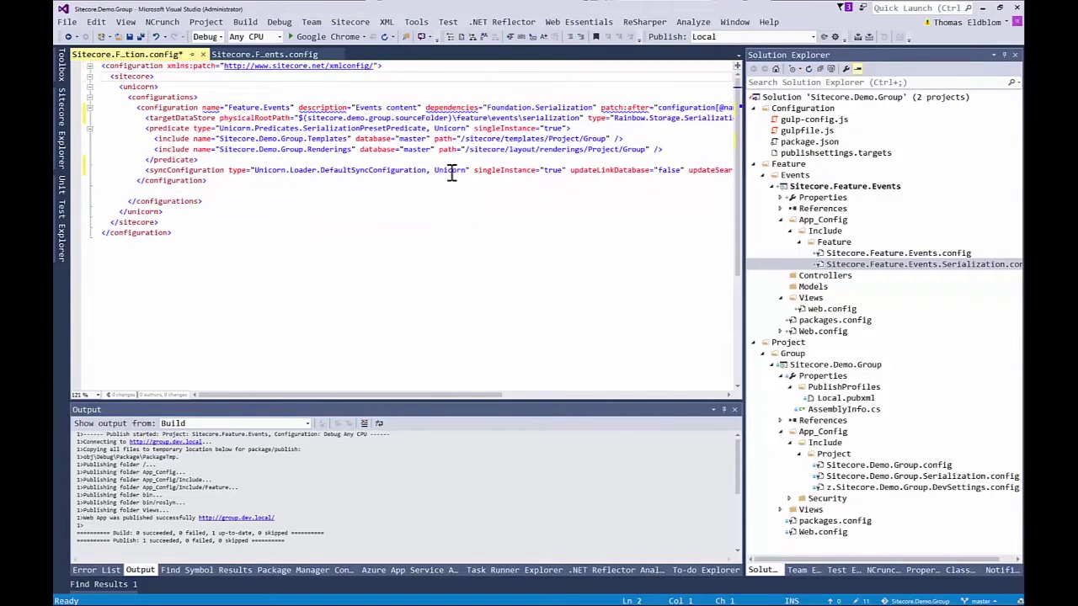
Copy 'Feature.Events' from the configuration name and paste it over 'Demo.Group' in both include names
{"action": "left_click", "coordinate": [277, 106]}
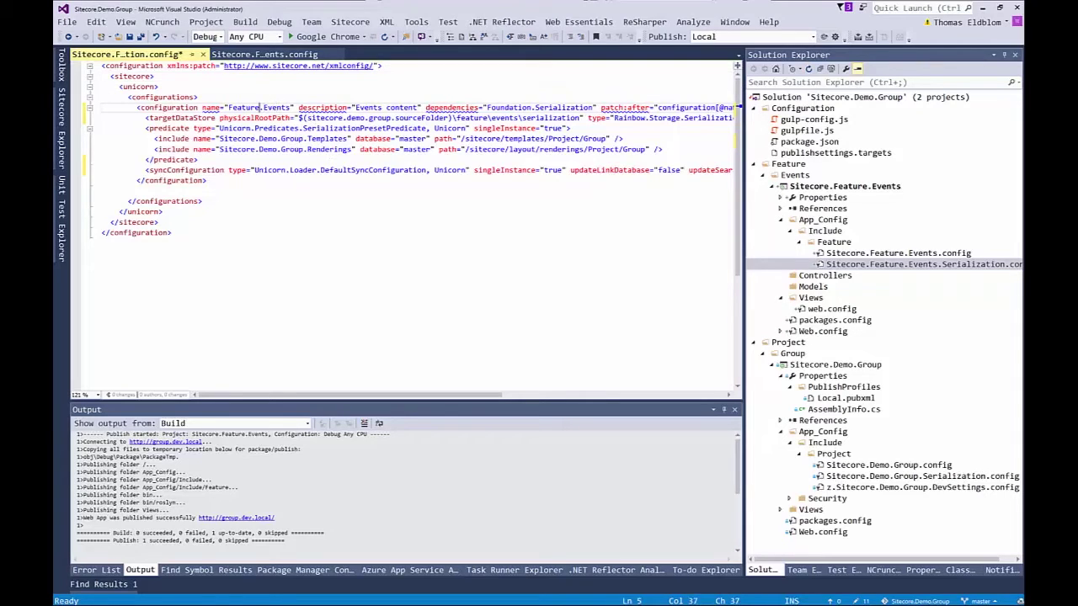
{"action": "left_click_drag", "start_coordinate": [228, 107], "coordinate": [291, 107]}
{"action": "key", "text": "ctrl+c"}
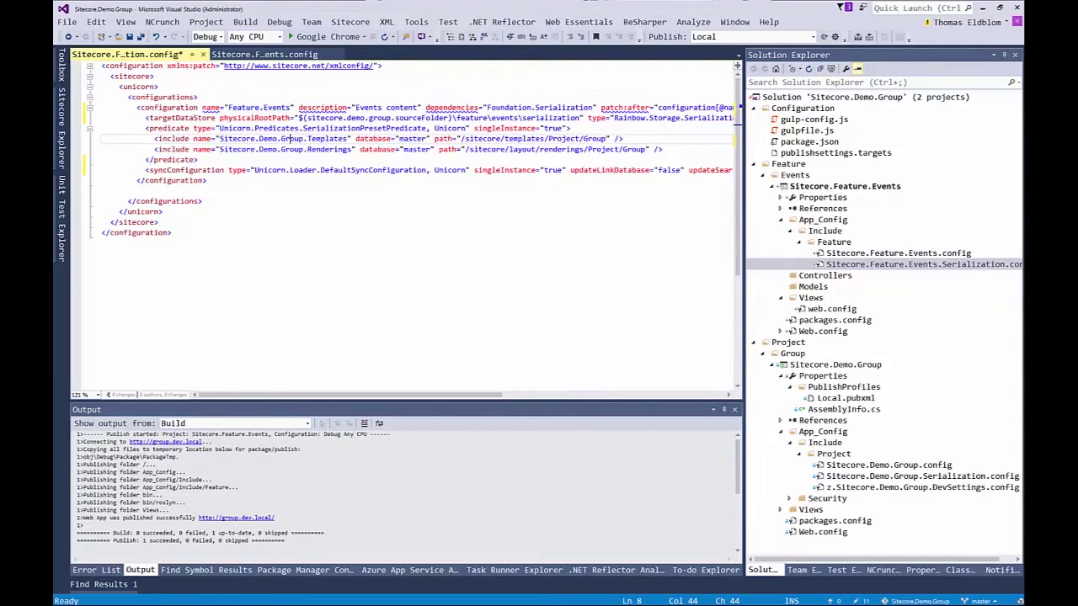
{"action": "mouse_move", "coordinate": [258, 139]}
{"action": "left_mouse_down"}
{"action": "mouse_move", "coordinate": [303, 139]}
{"action": "mouse_move", "coordinate": [258, 149]}
{"action": "left_mouse_up"}
{"action": "key", "text": "ctrl+v"}
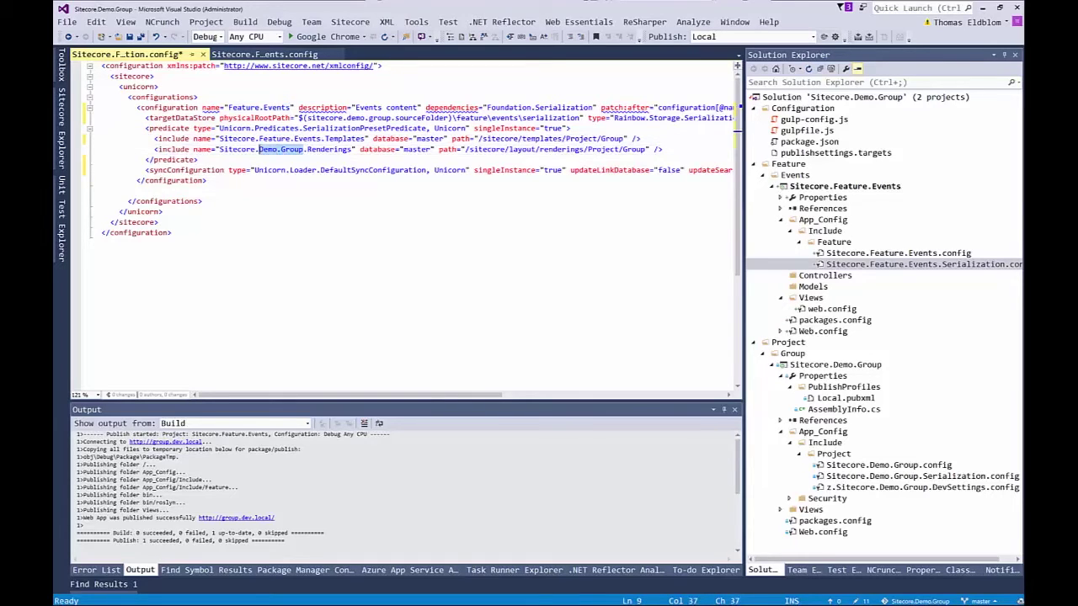
{"action": "key", "text": "ctrl+v"}
Start fixing the templates include path by replacing 'Project' with 'Feature'
{"action": "left_click", "coordinate": [373, 139]}
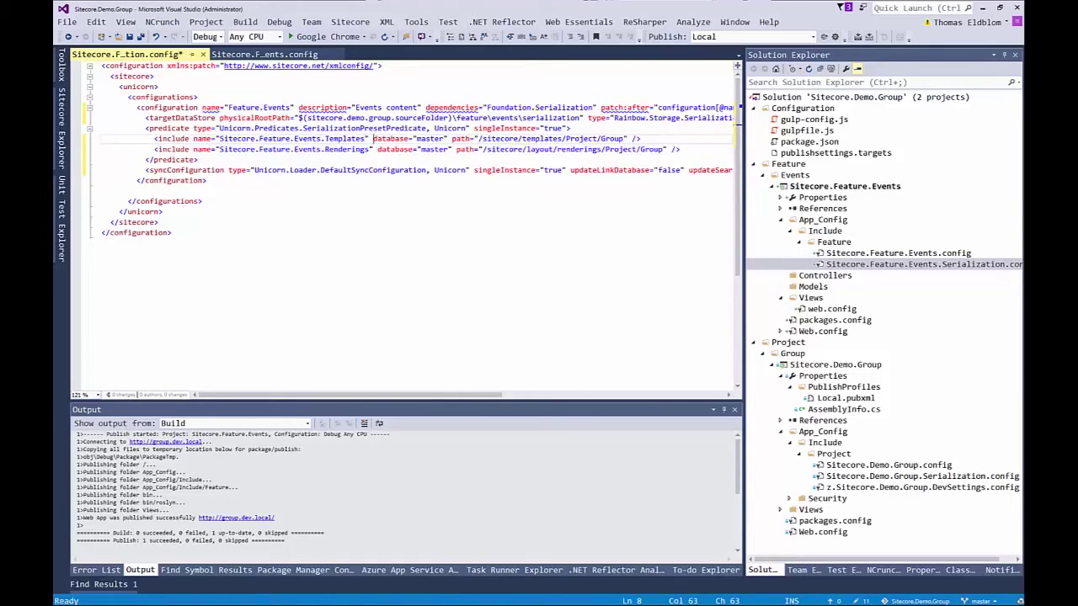
{"action": "left_click", "coordinate": [468, 139]}
{"action": "key", "text": "ctrl+shift+Right"}
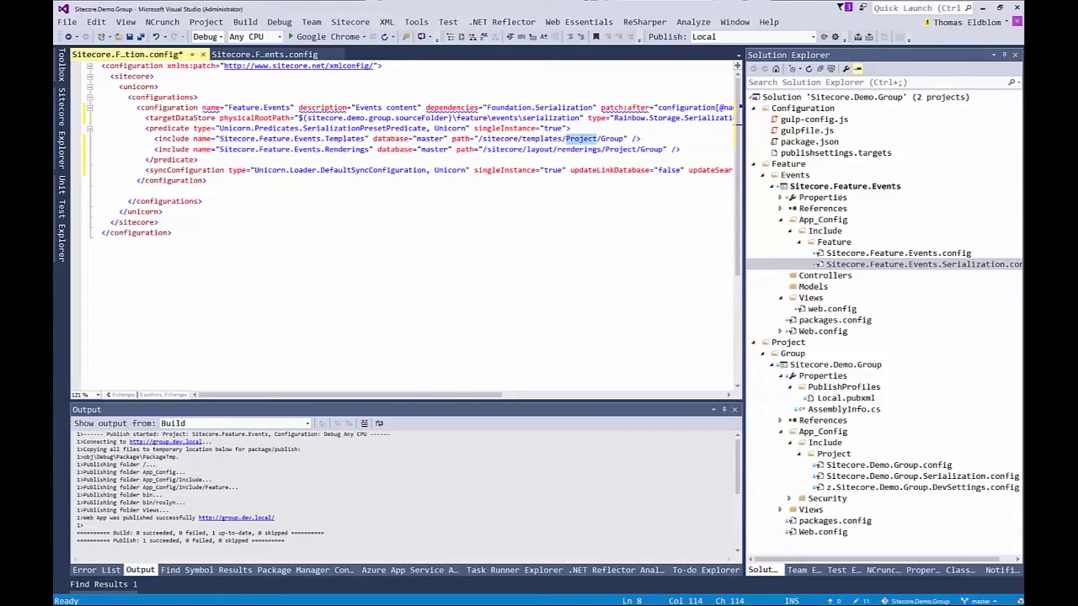
{"action": "type", "text": "Fea"}
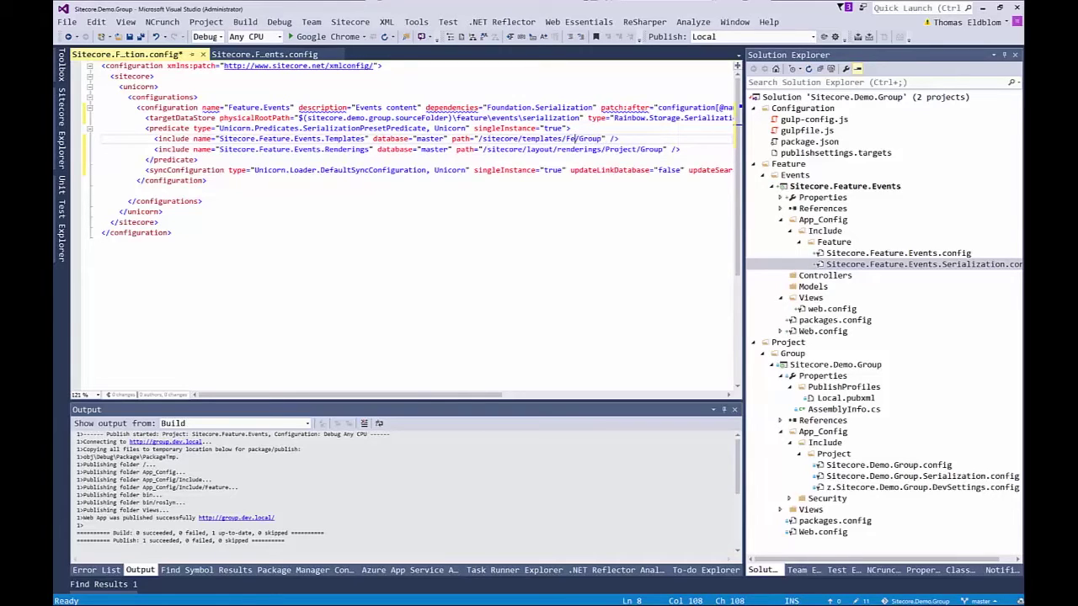
{"action": "type", "text": "ture"}
Make both include paths end in Feature/Events instead of Project/Group
{"action": "key", "text": "Down"}
{"action": "key", "text": "Right"}
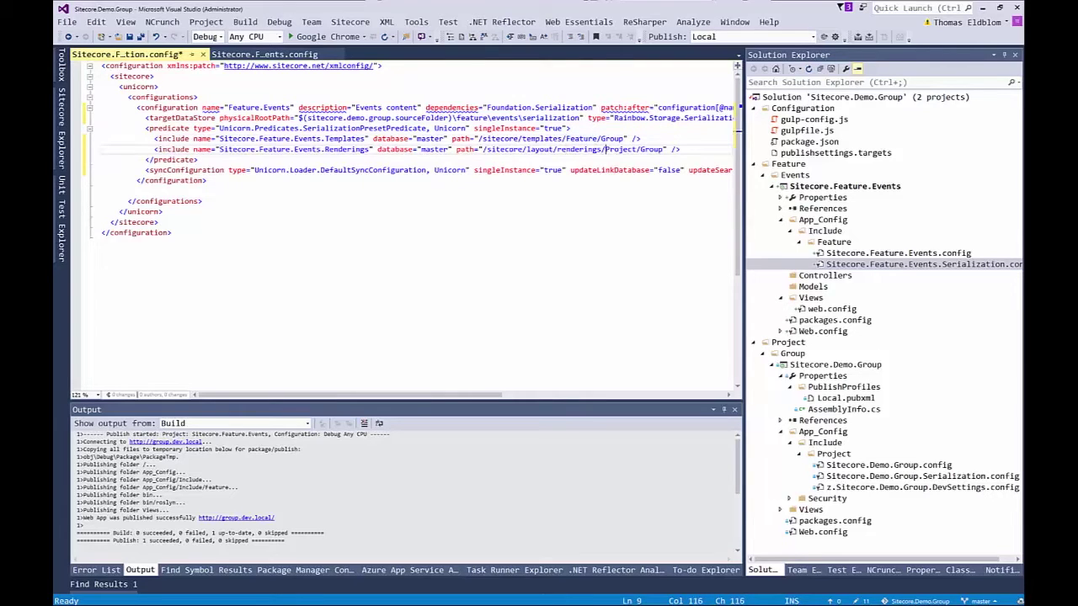
{"action": "key", "text": "ctrl+shift+Right"}
{"action": "type", "text": "Feature"}
{"action": "key", "text": "Up"}
{"action": "key", "text": "ctrl+shift+Left"}
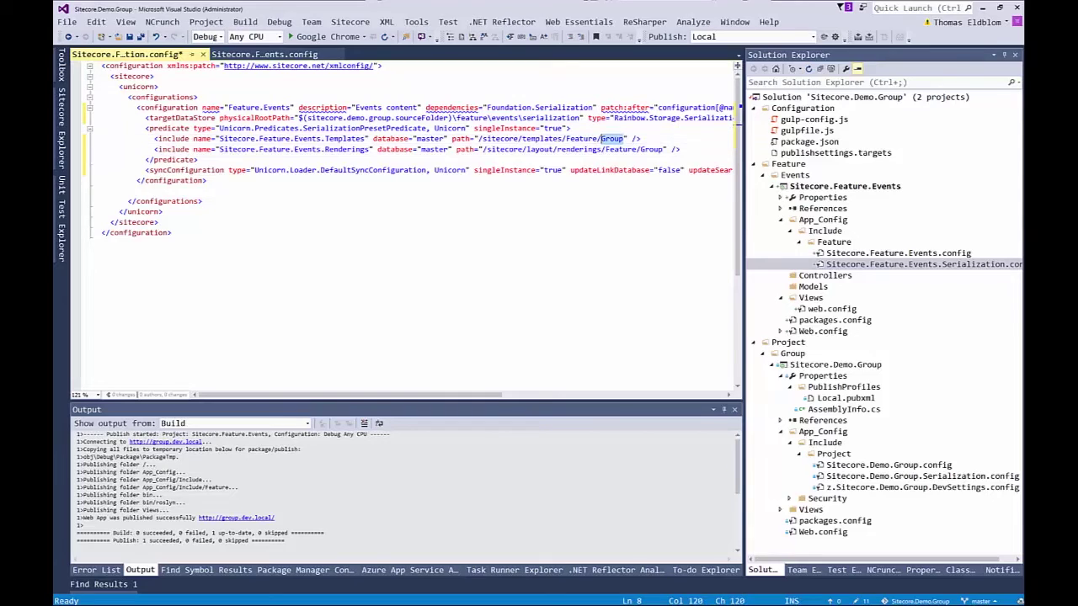
{"action": "type", "text": "Events"}
{"action": "key", "text": "Down"}
{"action": "key", "text": "ctrl+Left"}
{"action": "key", "text": "ctrl+Right"}
{"action": "key", "text": "ctrl+Right"}
{"action": "key", "text": "ctrl+shift+Right"}
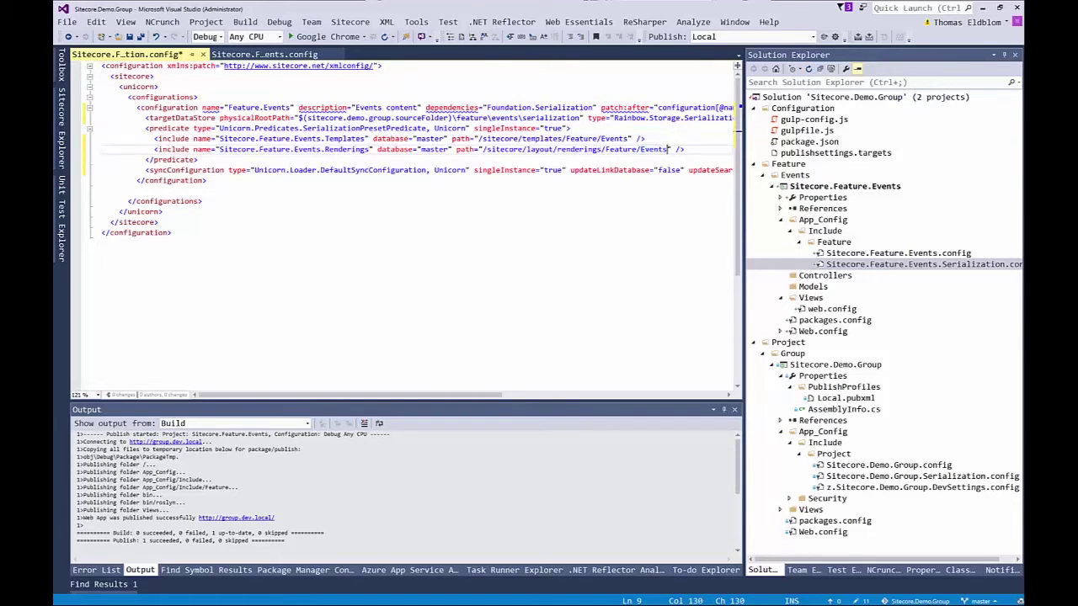
{"action": "type", "text": "Events"}
Save the serialization config file with Ctrl+S
{"action": "key", "text": "Up"}
{"action": "key", "text": "ctrl+s"}
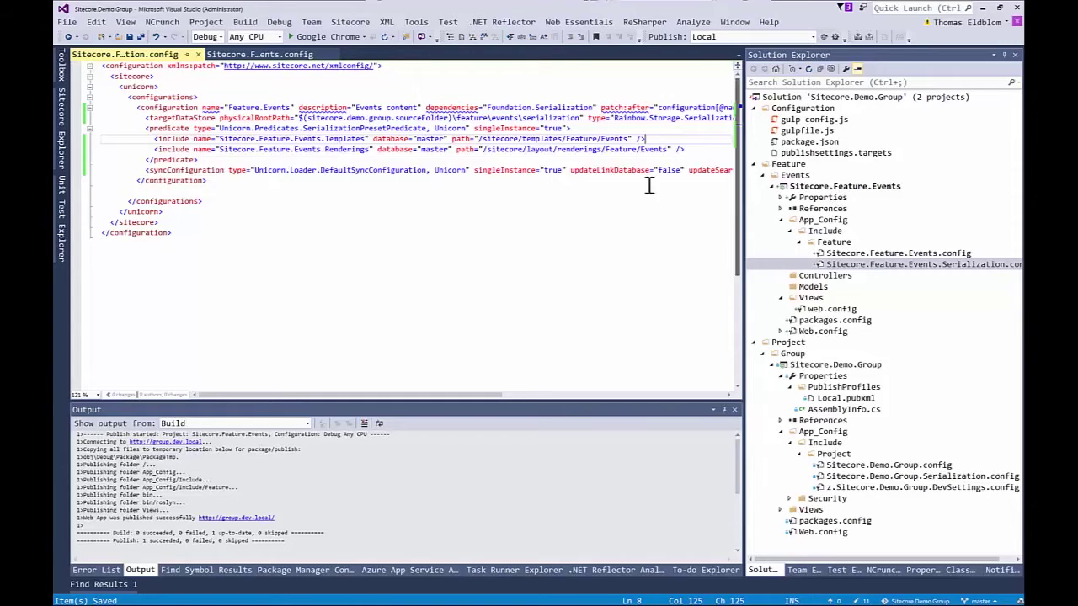
{"action": "left_click", "coordinate": [499, 161]}
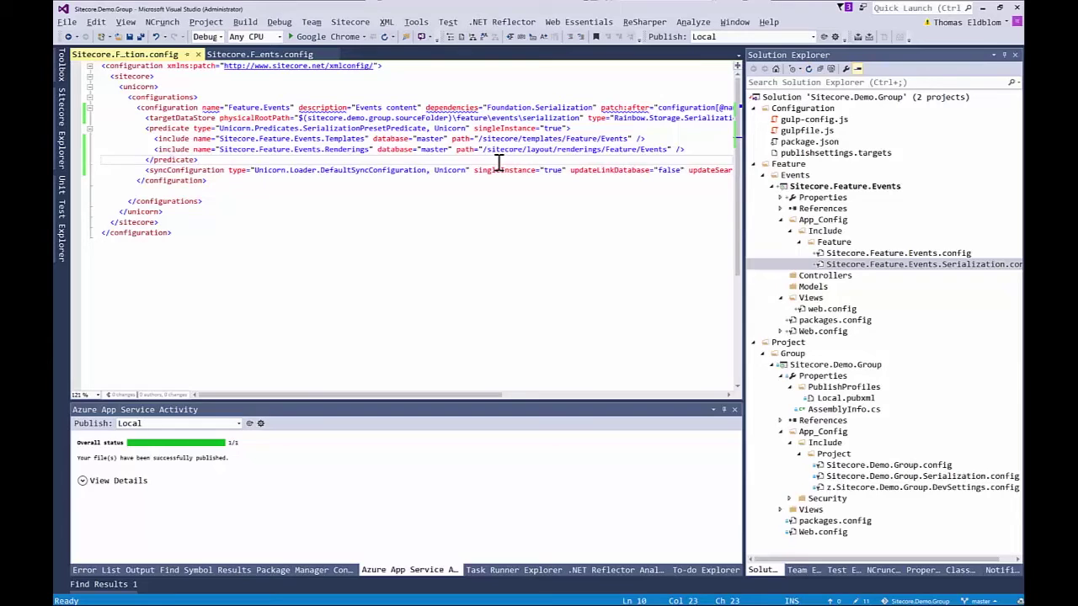
Reload Content Editor and select Templates > Feature > Events, showing Unicorn's Feature.Events control warning
{"action": "key", "text": "alt+Tab"}
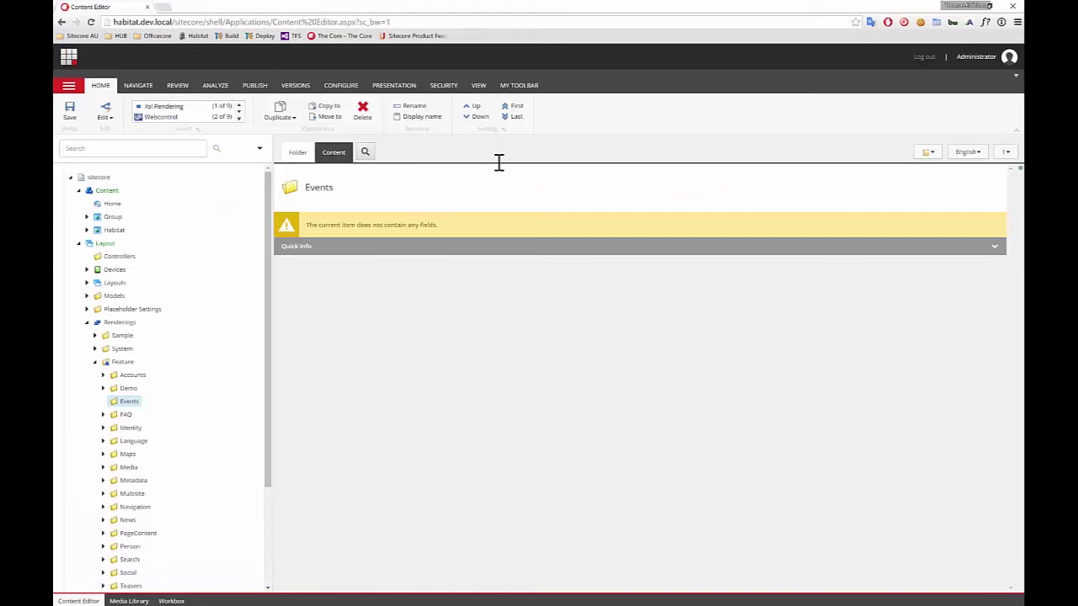
{"action": "key", "text": "F5"}
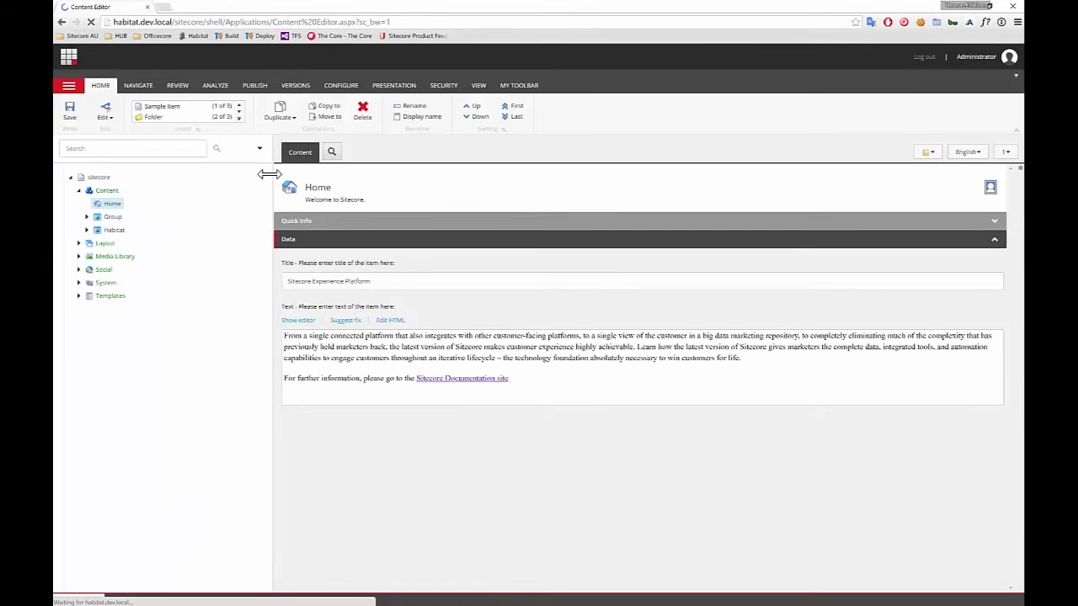
{"action": "left_click", "coordinate": [78, 296]}
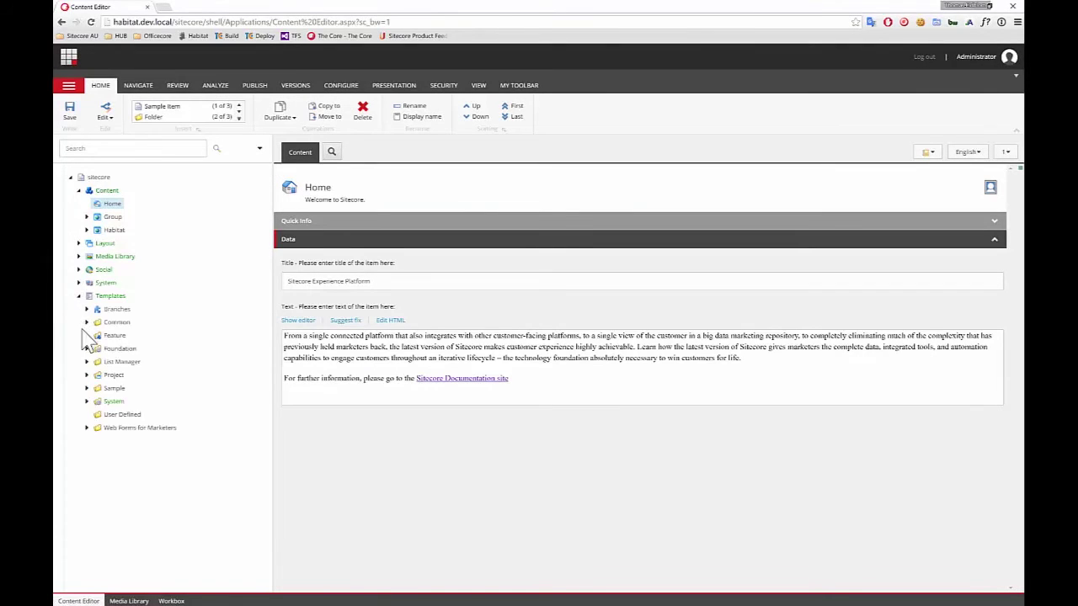
{"action": "left_click", "coordinate": [86, 336]}
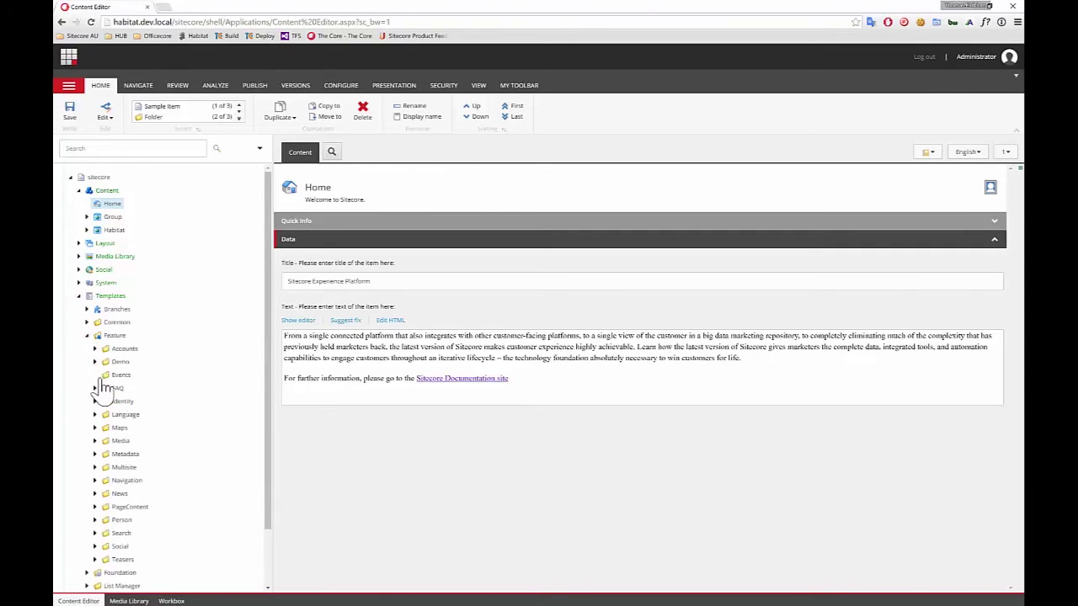
{"action": "left_click", "coordinate": [118, 376]}
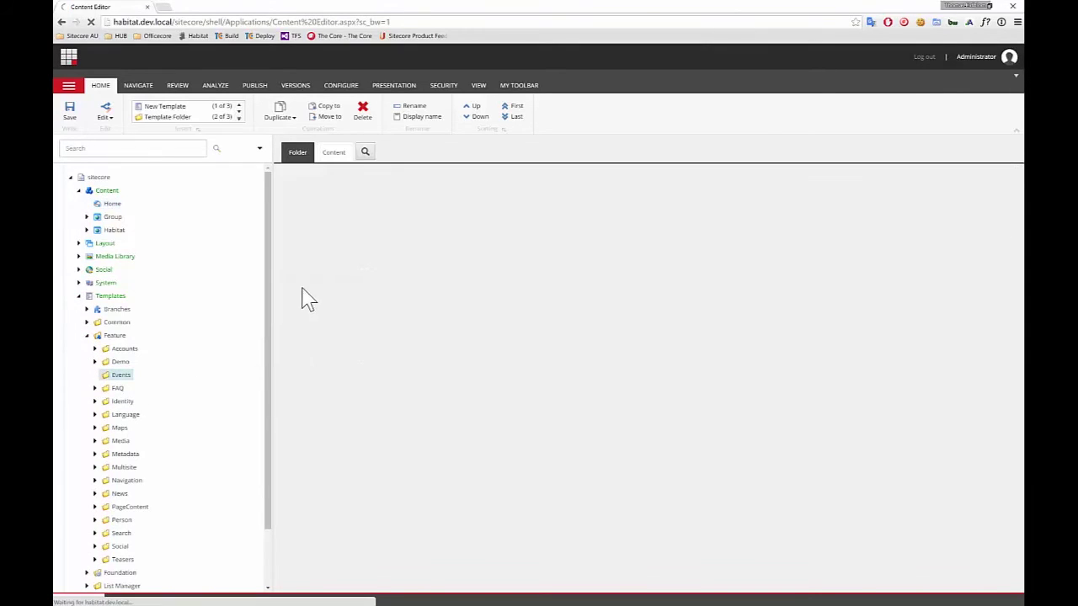
{"action": "left_click", "coordinate": [333, 157]}
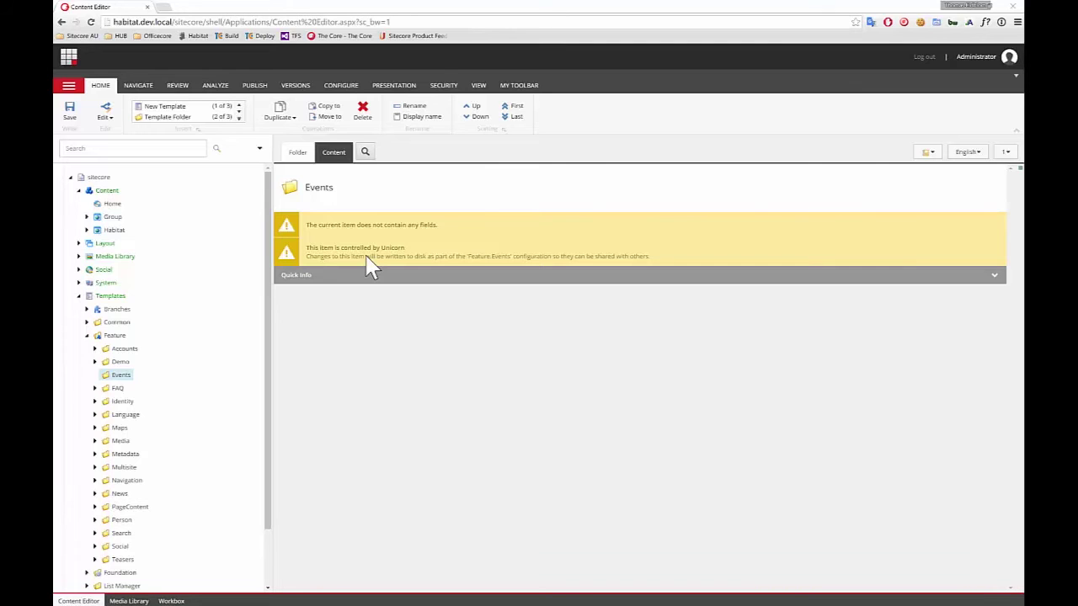
Open Events > serialization > Sitecore.Feature.Events.Templates in Explorer, find it empty, and return to the browser
{"action": "key", "text": "alt+Tab"}
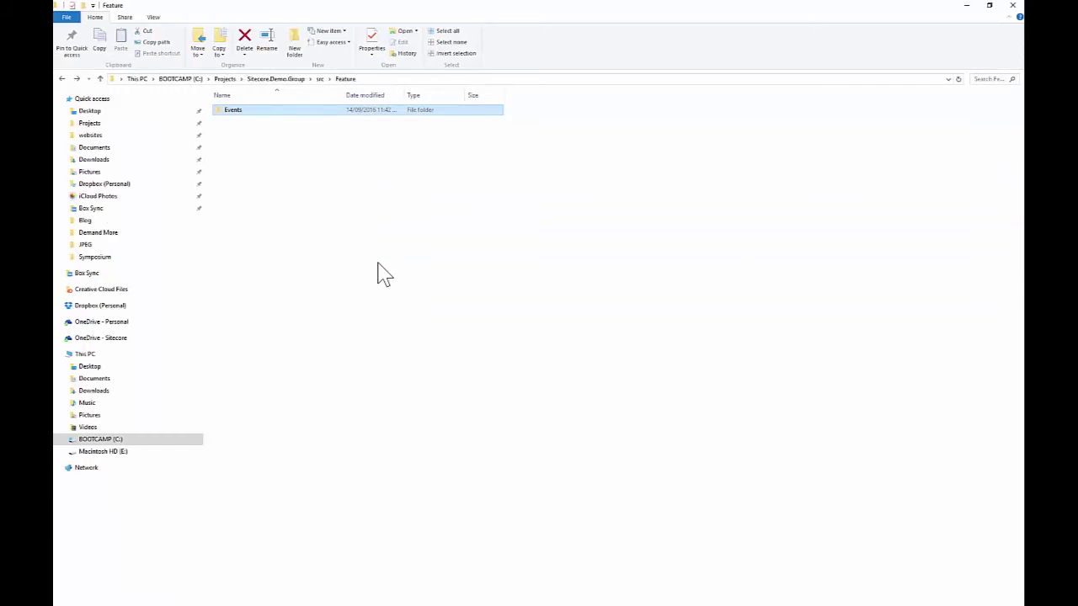
{"action": "left_click", "coordinate": [381, 274]}
{"action": "double_click", "coordinate": [230, 111]}
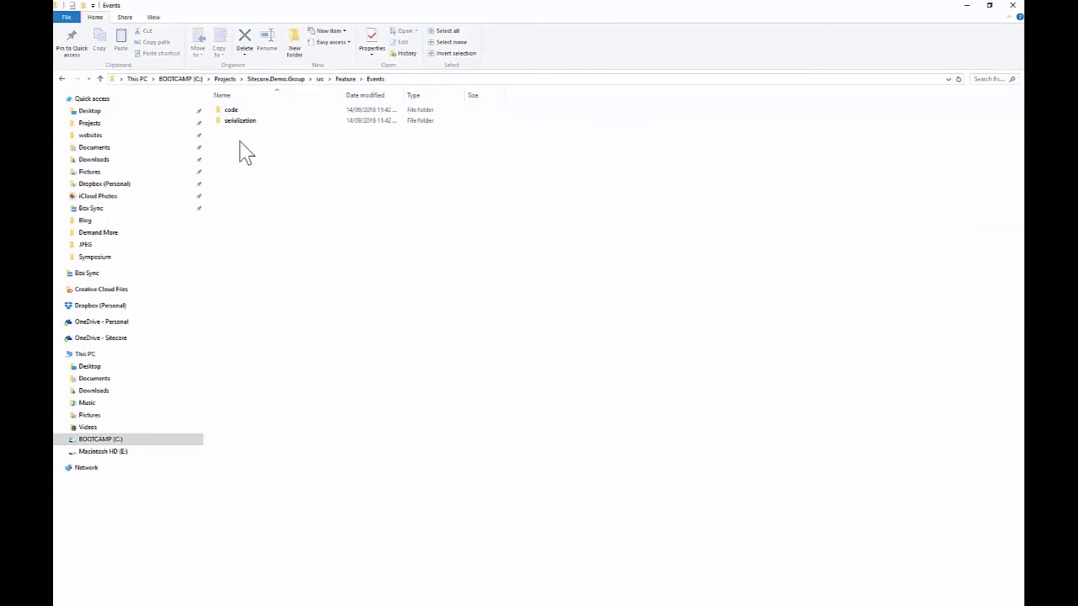
{"action": "double_click", "coordinate": [240, 123]}
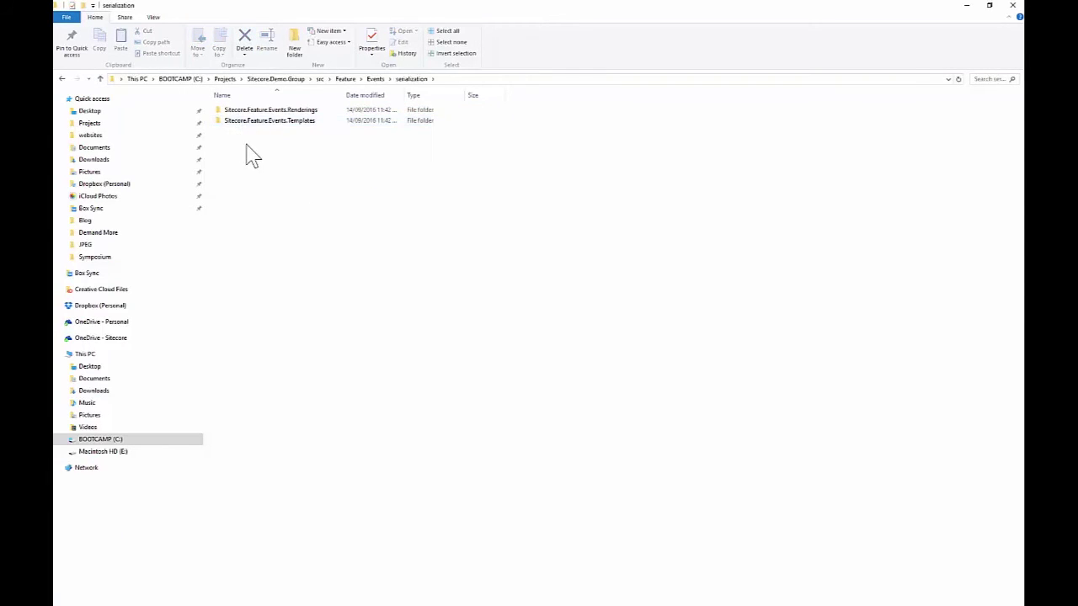
{"action": "double_click", "coordinate": [289, 125]}
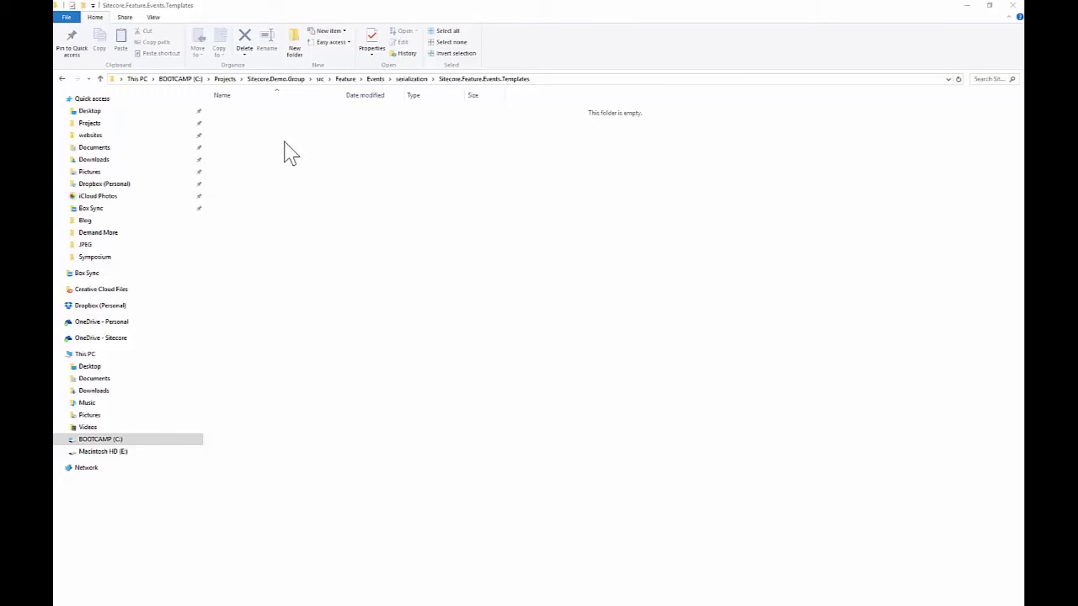
{"action": "key", "text": "alt+Tab"}
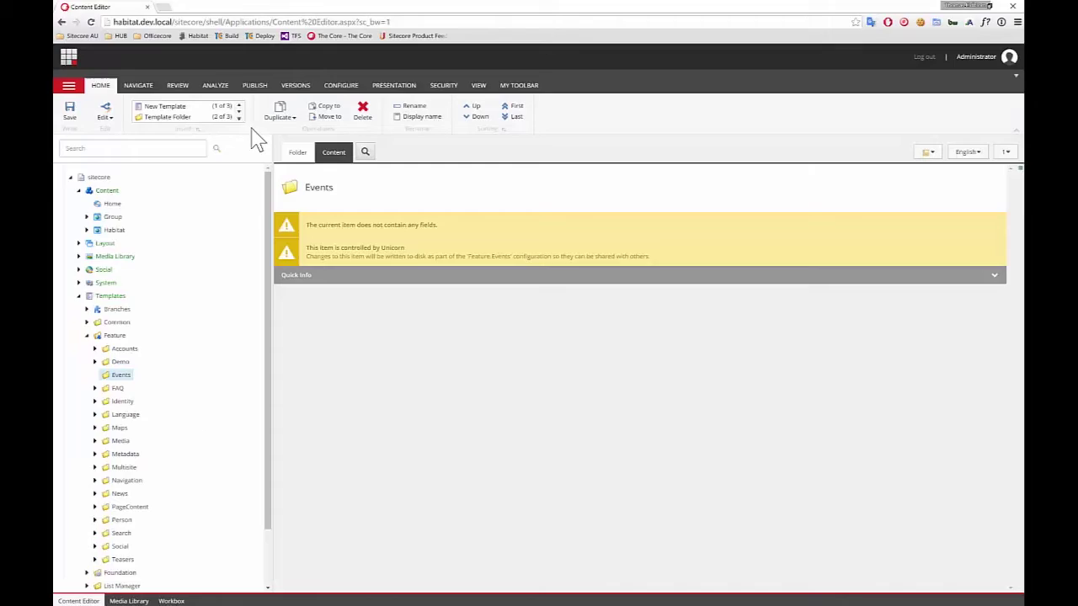
Load the Unicorn control panel by changing the page address to unicorn.aspx
{"action": "left_click", "coordinate": [187, 21]}
{"action": "double_click", "coordinate": [187, 22]}
{"action": "left_click_drag", "start_coordinate": [175, 22], "coordinate": [508, 5]}
{"action": "type", "text": "unic"}
{"action": "key", "text": "Return"}
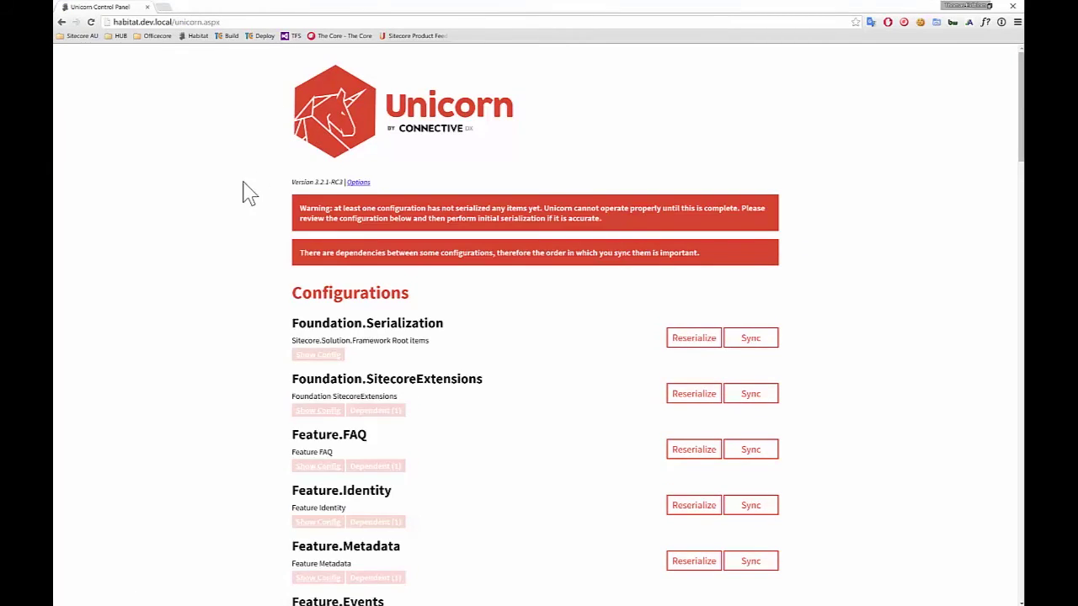
Run Perform Initial Serialization for the Feature.Events configuration
{"action": "scroll", "coordinate": [242, 199], "scroll_direction": "down", "scroll_amount": 3}
{"action": "scroll", "coordinate": [242, 198], "scroll_direction": "down", "scroll_amount": 4}
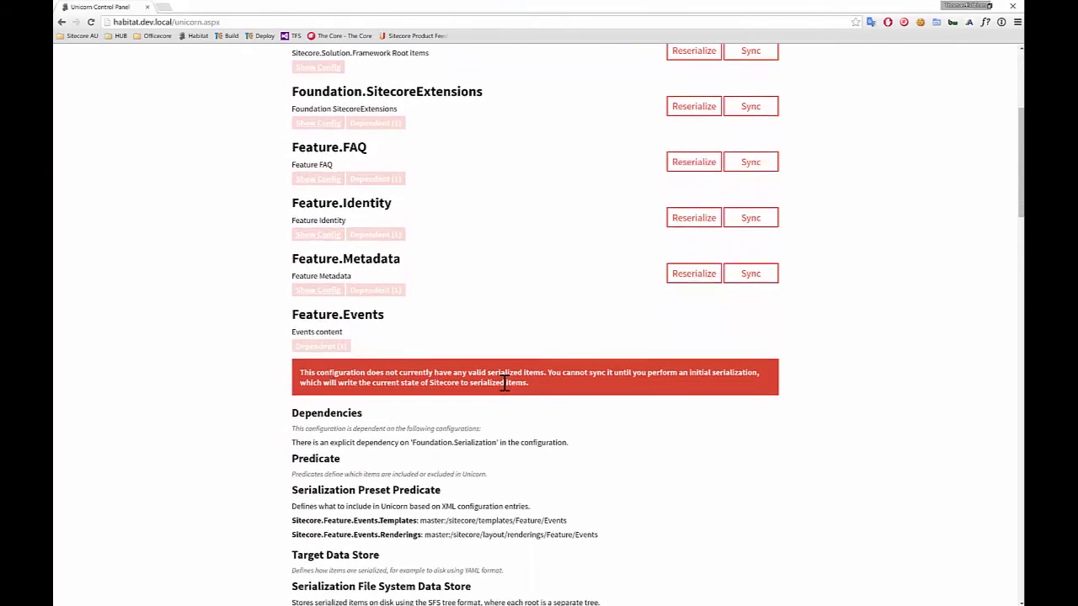
{"action": "scroll", "coordinate": [505, 389], "scroll_direction": "down", "scroll_amount": 4}
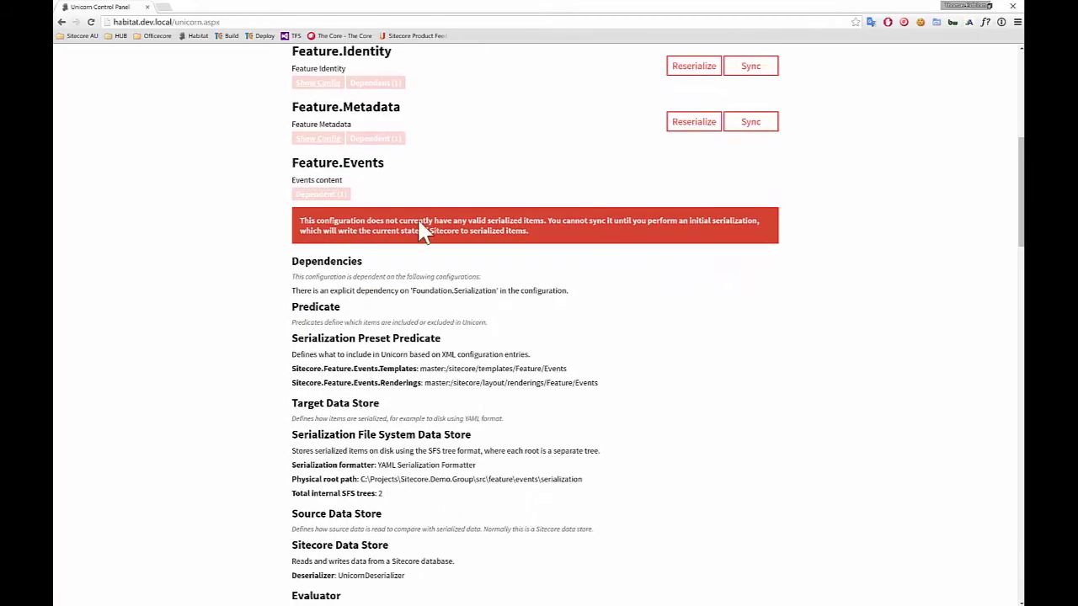
{"action": "scroll", "coordinate": [510, 222], "scroll_direction": "down", "scroll_amount": 5}
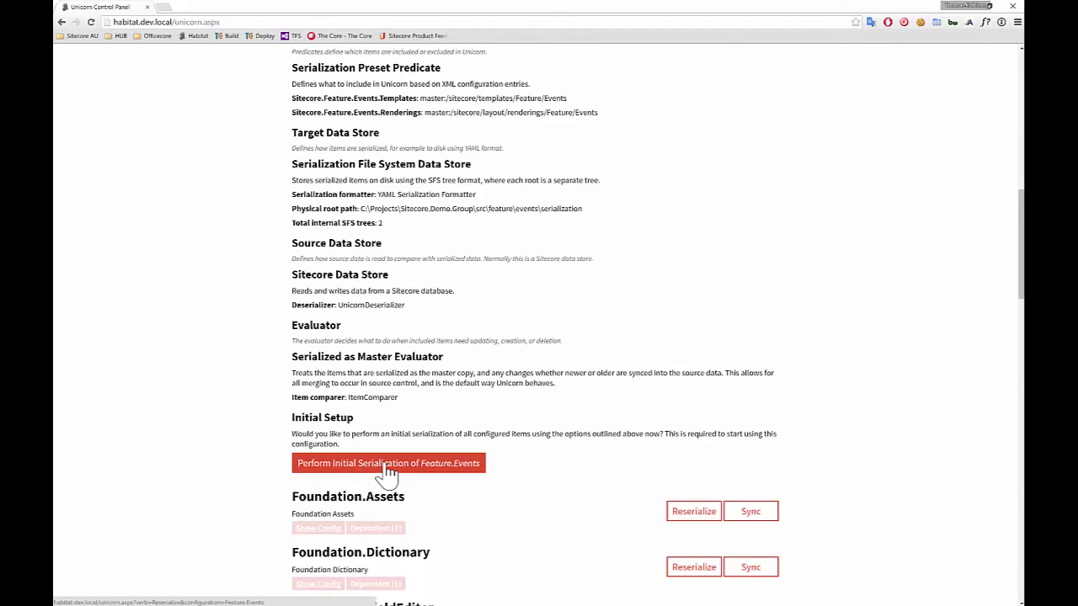
{"action": "left_click", "coordinate": [386, 466]}
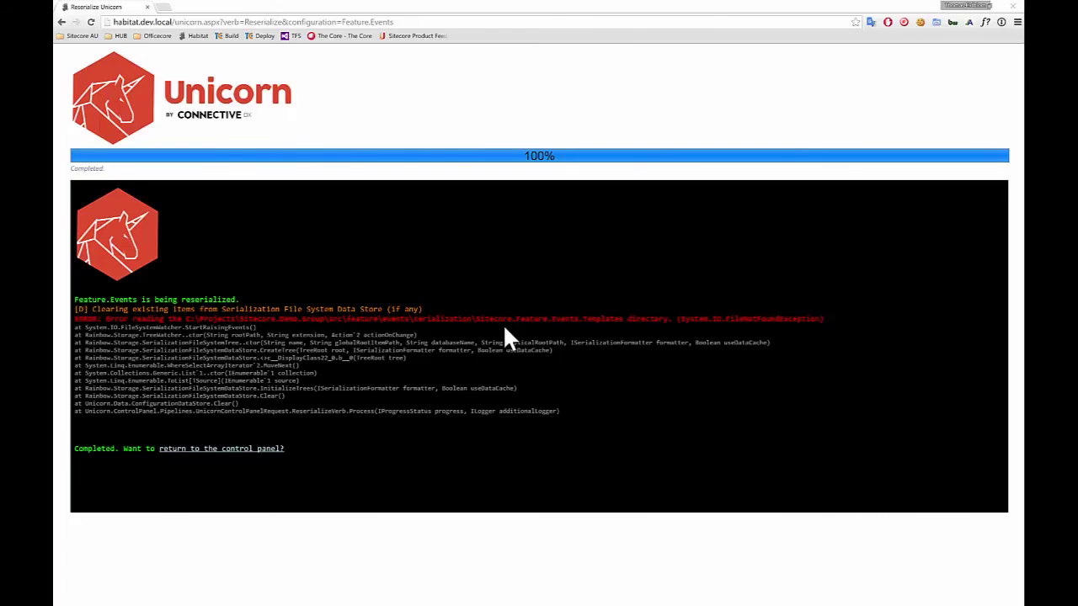
Check physicalRootPath in the config, then select and copy the missing templates directory path from the error
{"action": "key", "text": "alt+Tab"}
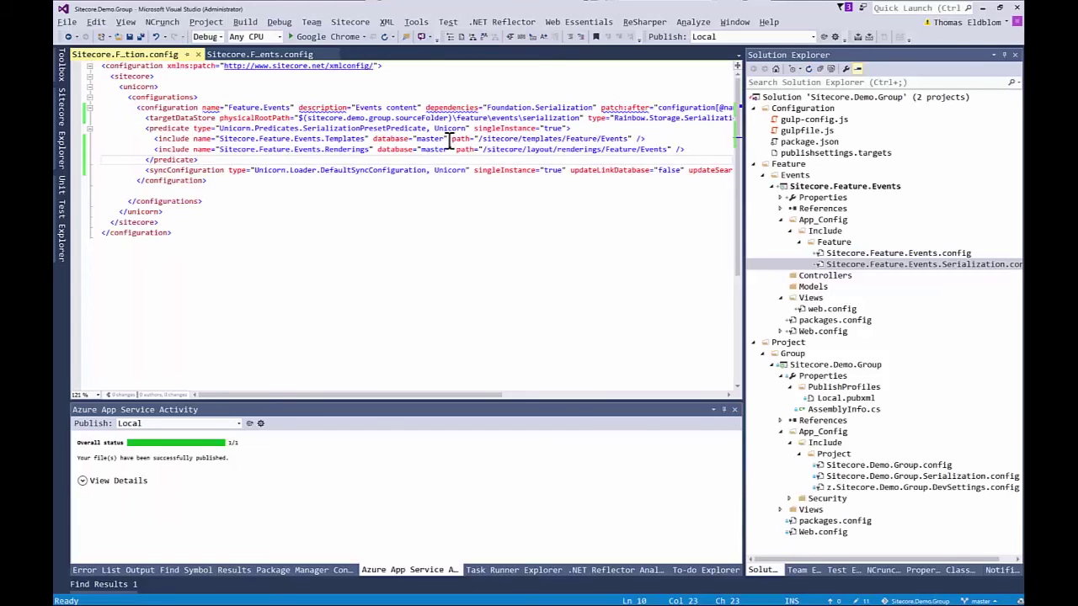
{"action": "left_click", "coordinate": [547, 118]}
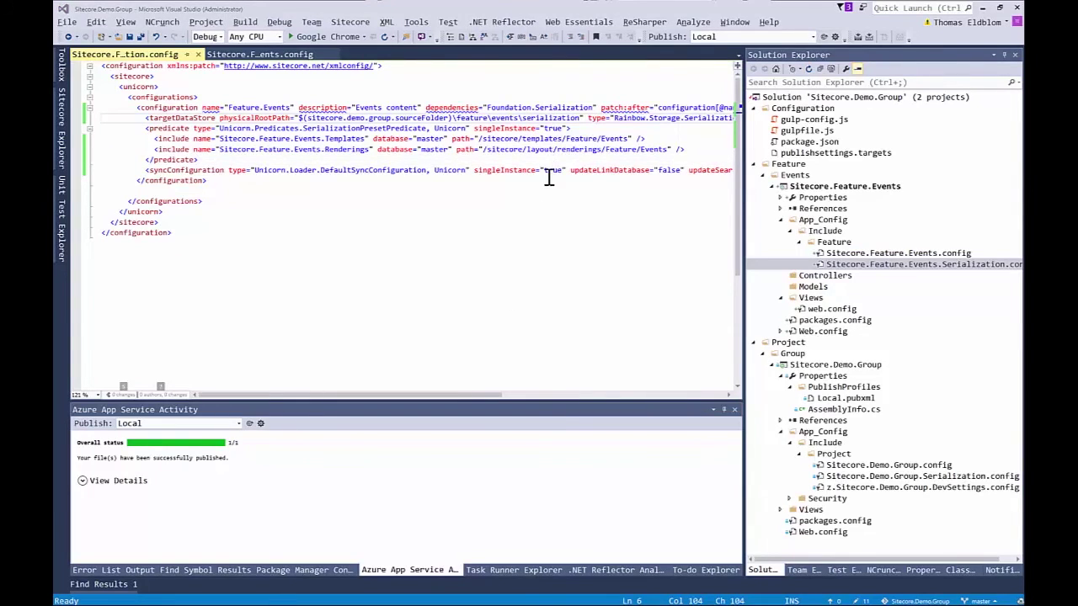
{"action": "key", "text": "alt+Tab"}
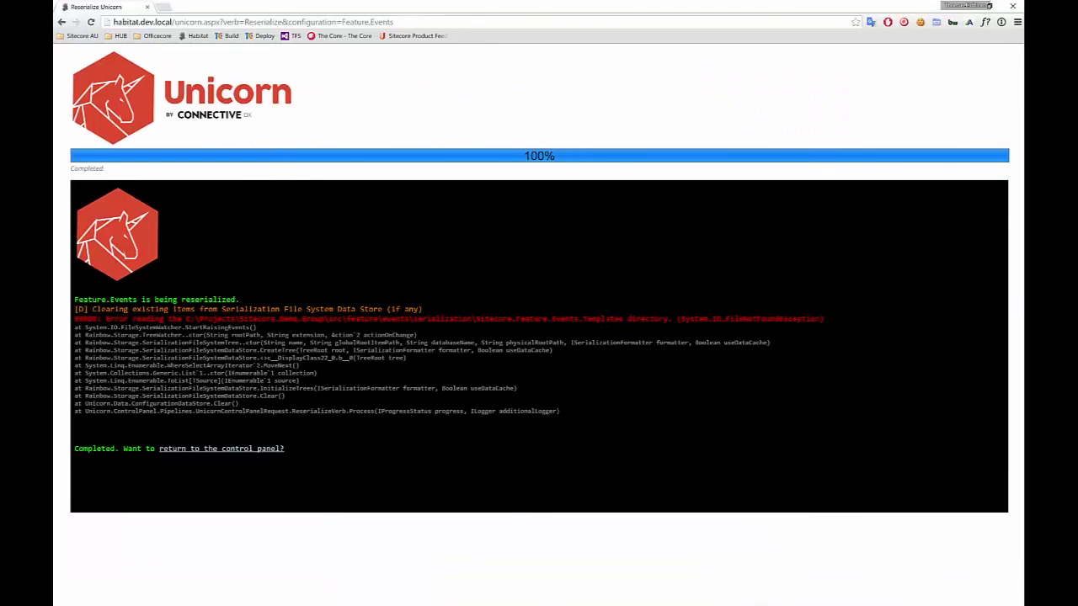
{"action": "left_click_drag", "start_coordinate": [187, 318], "coordinate": [623, 318]}
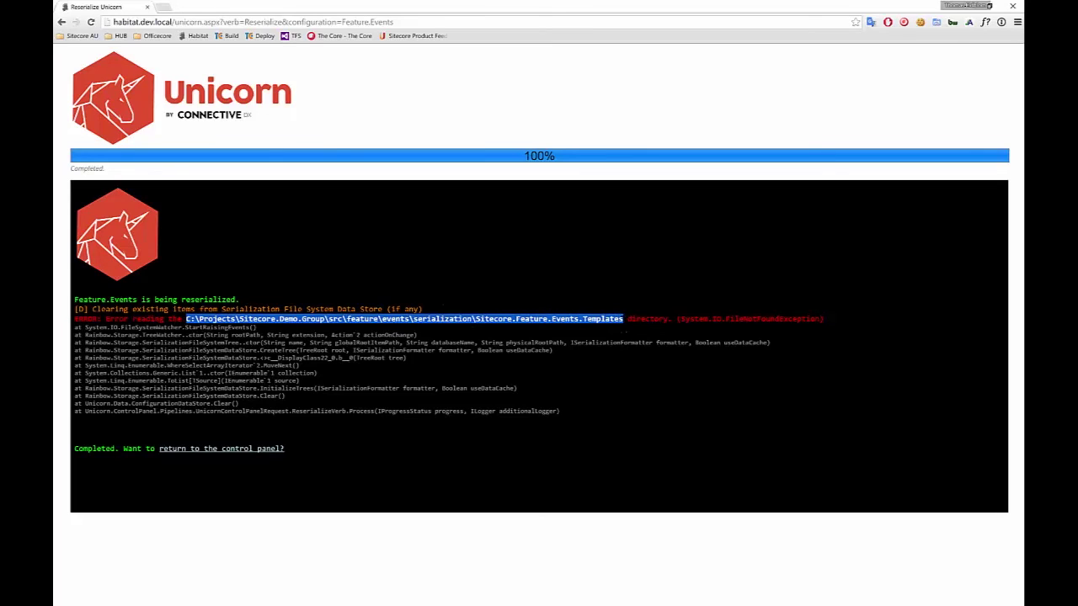
{"action": "key", "text": "alt+Tab"}
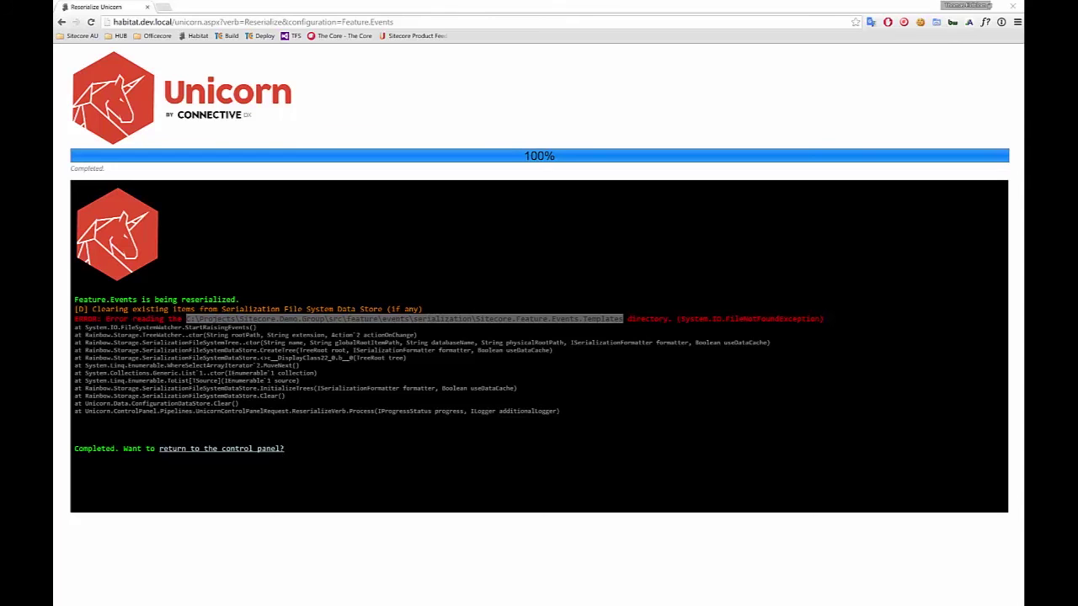
Maximize File Explorer and view the empty Events serialization folder
{"action": "key", "text": "alt+Tab"}
{"action": "left_click_drag", "start_coordinate": [168, 108], "coordinate": [698, 3]}
{"action": "key", "text": "alt+Tab"}
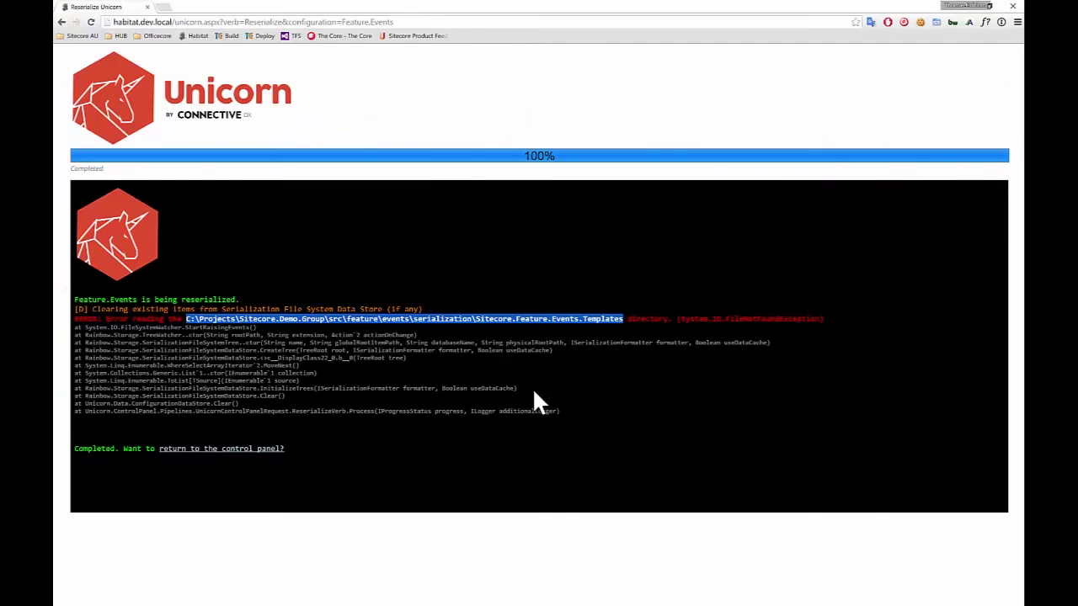
{"action": "key", "text": "alt+Tab"}
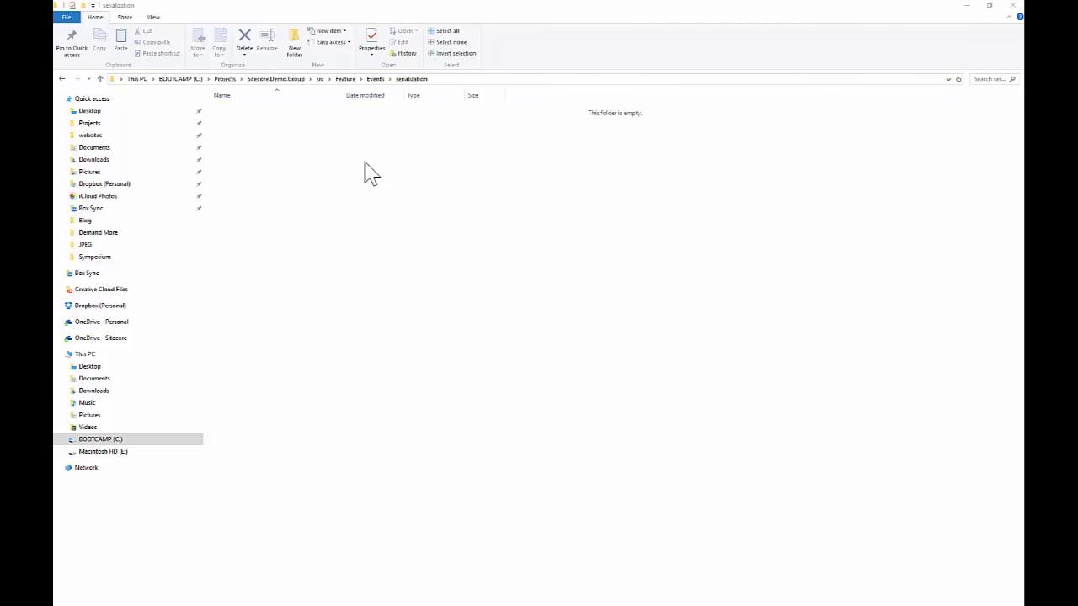
Rerun the Feature.Events reserialization with F5, then open Sitecore.Feature.Events.Templates to find Events.yml
{"action": "key", "text": "alt+Tab"}
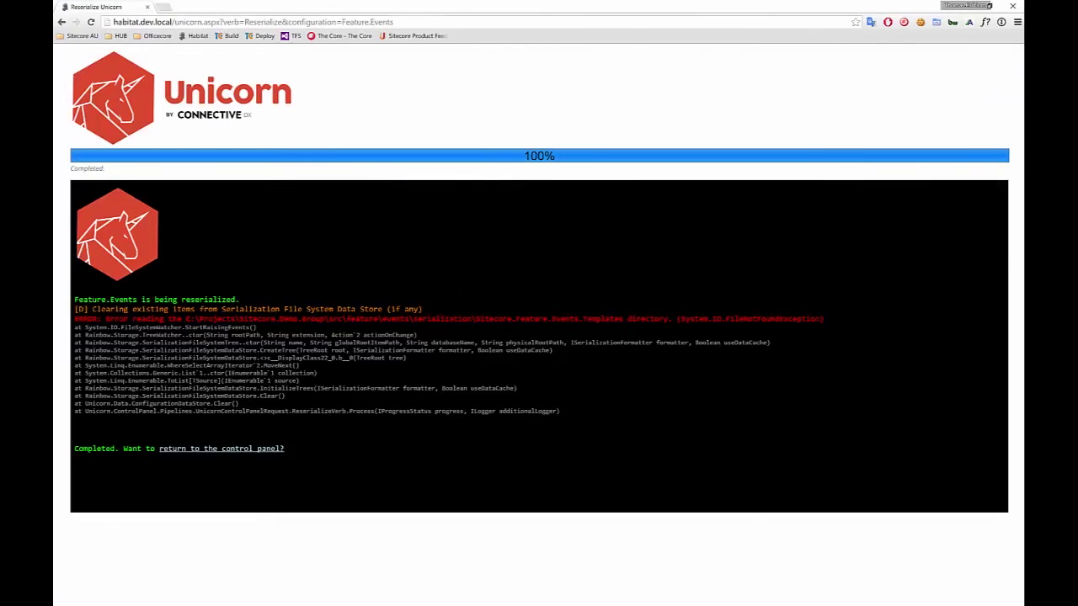
{"action": "key", "text": "F5"}
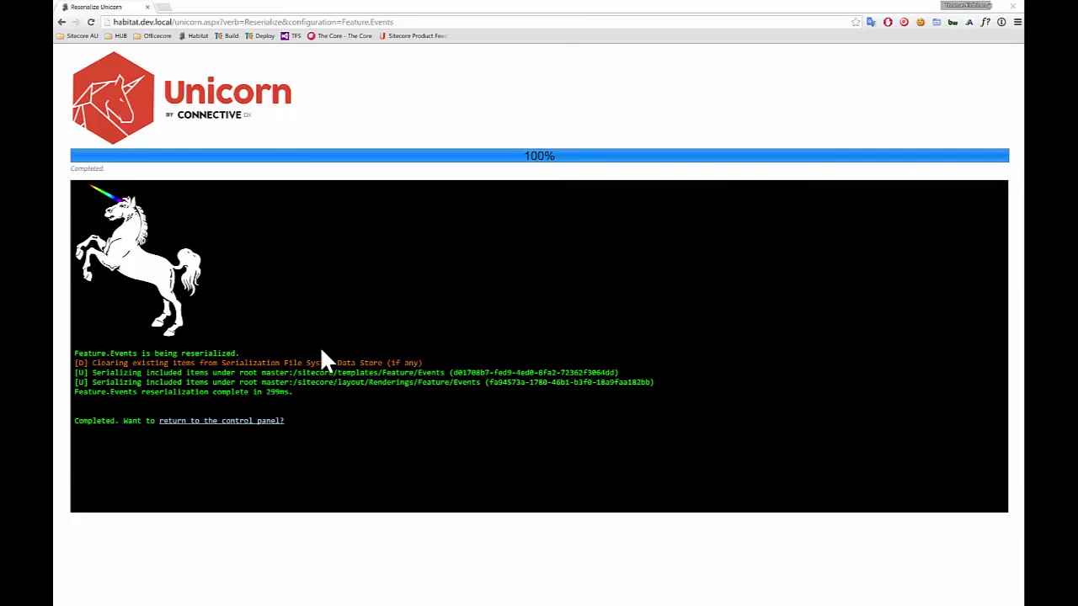
{"action": "key", "text": "alt+Tab"}
{"action": "left_click", "coordinate": [277, 122]}
{"action": "double_click", "coordinate": [278, 123]}
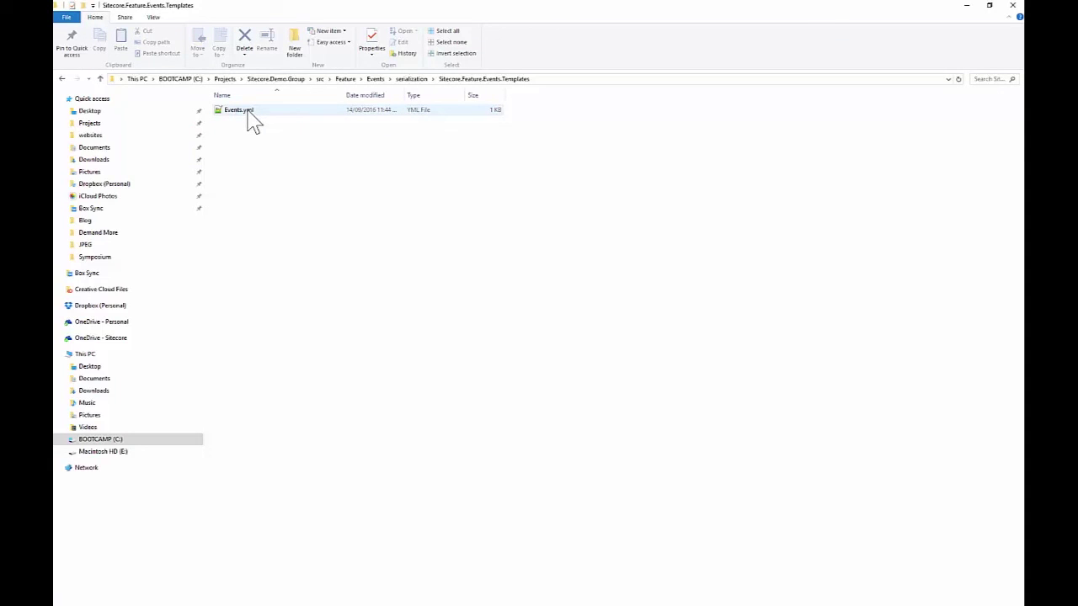
{"action": "double_click", "coordinate": [245, 118]}
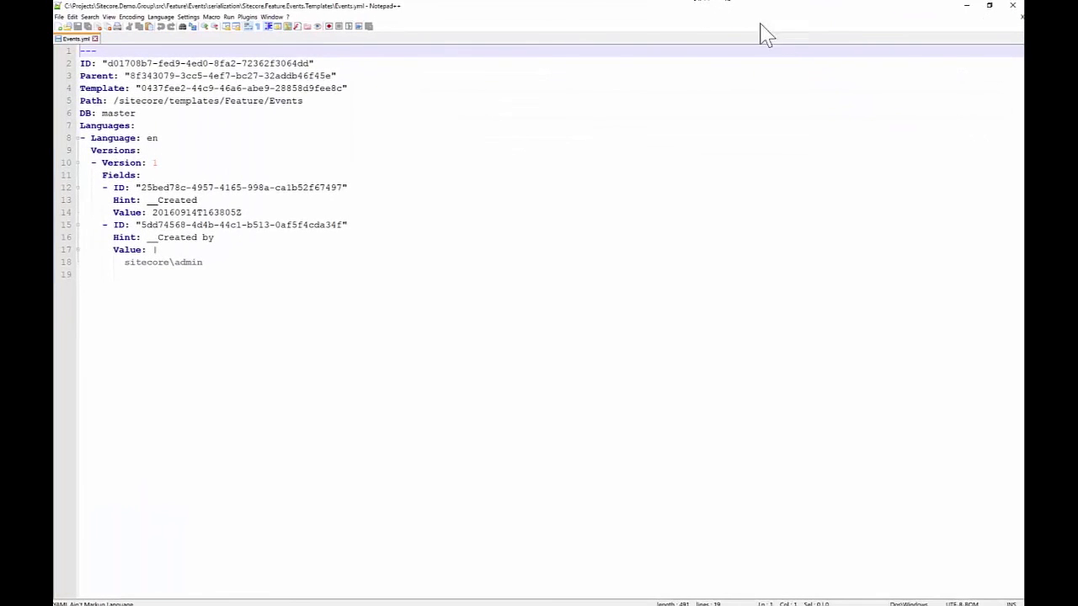
{"action": "left_click", "coordinate": [1013, 5]}
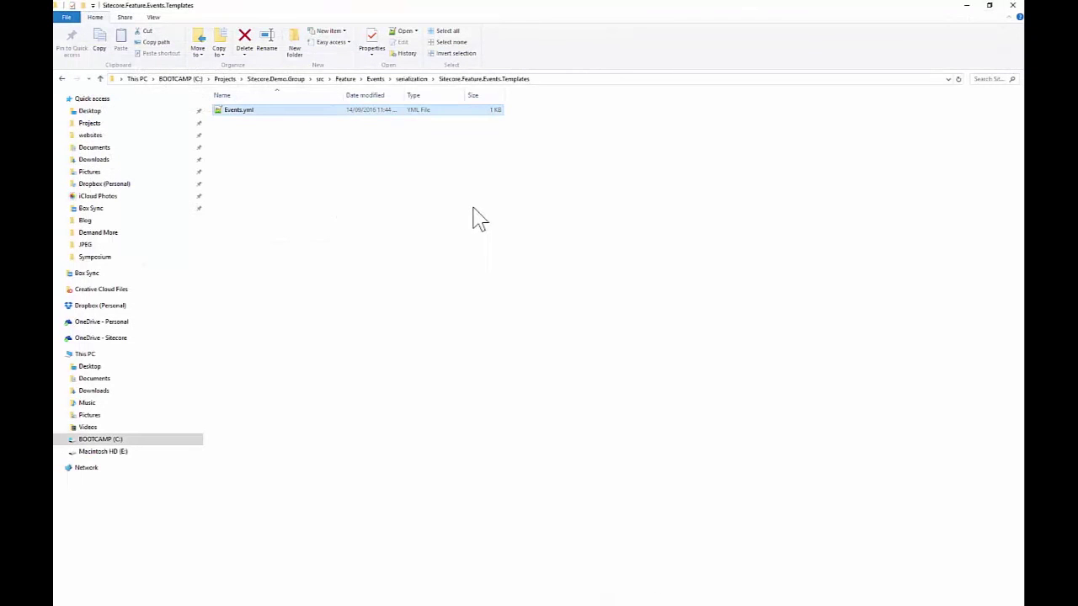